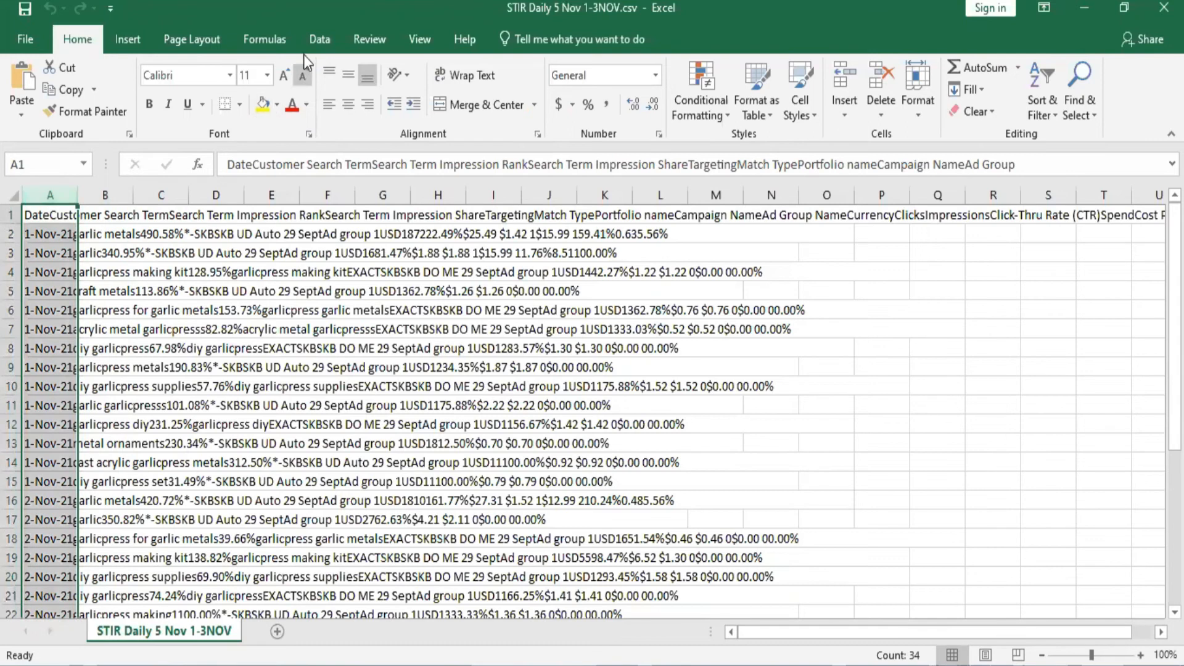
- Try splitting column A with Text to Columns using tab, semicolon, comma and space delimiters, and undo the split
left_click(320, 39)
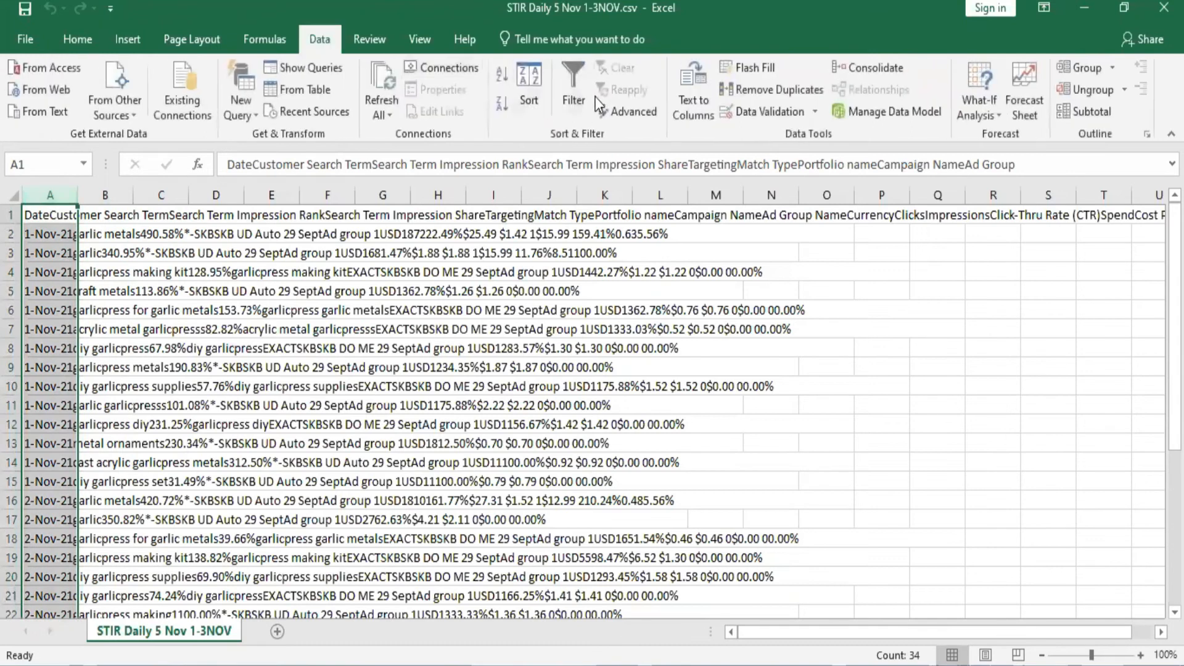
left_click(680, 104)
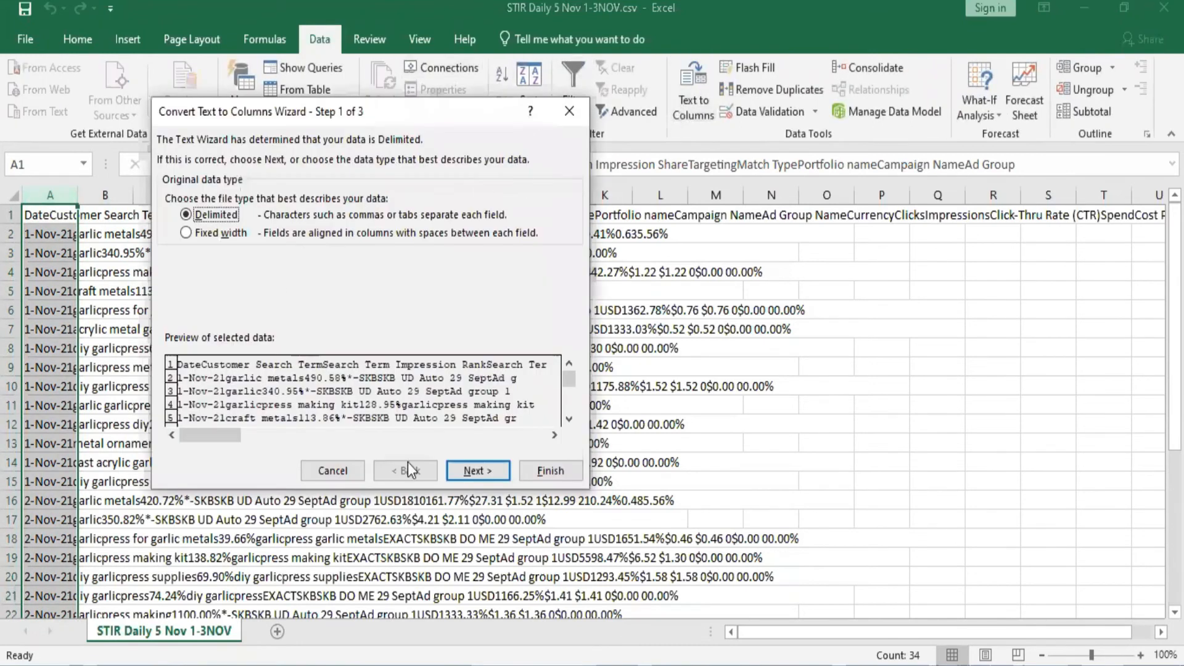
left_click(475, 470)
left_click(190, 213)
left_click(185, 231)
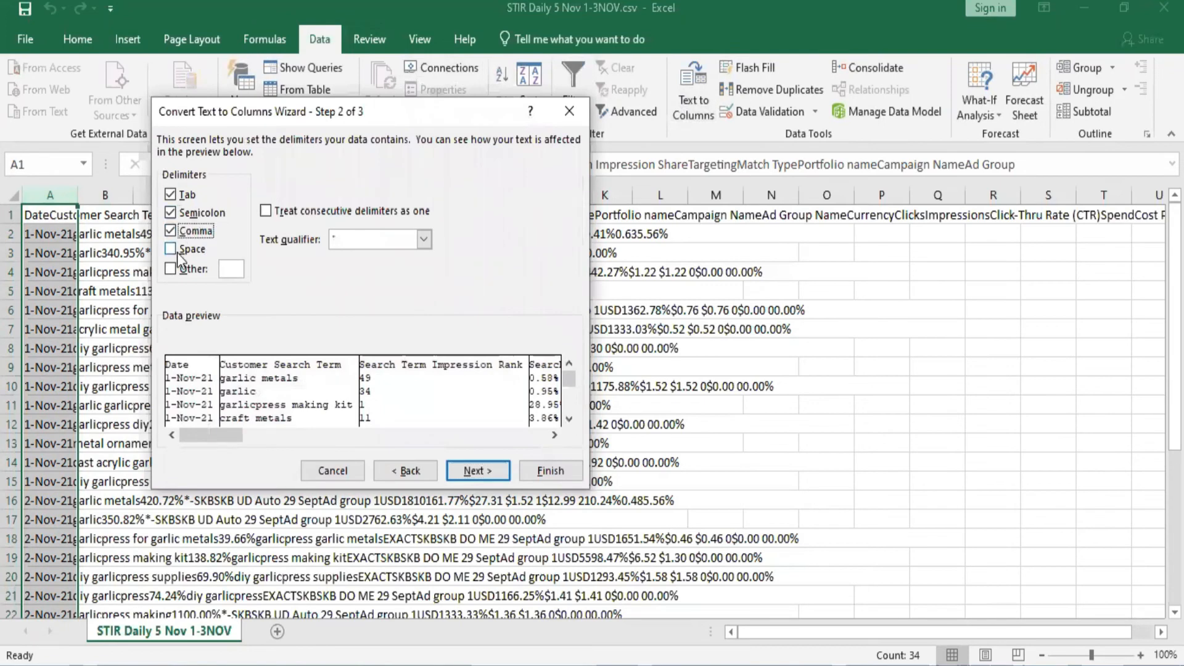
left_click(172, 249)
left_click(540, 466)
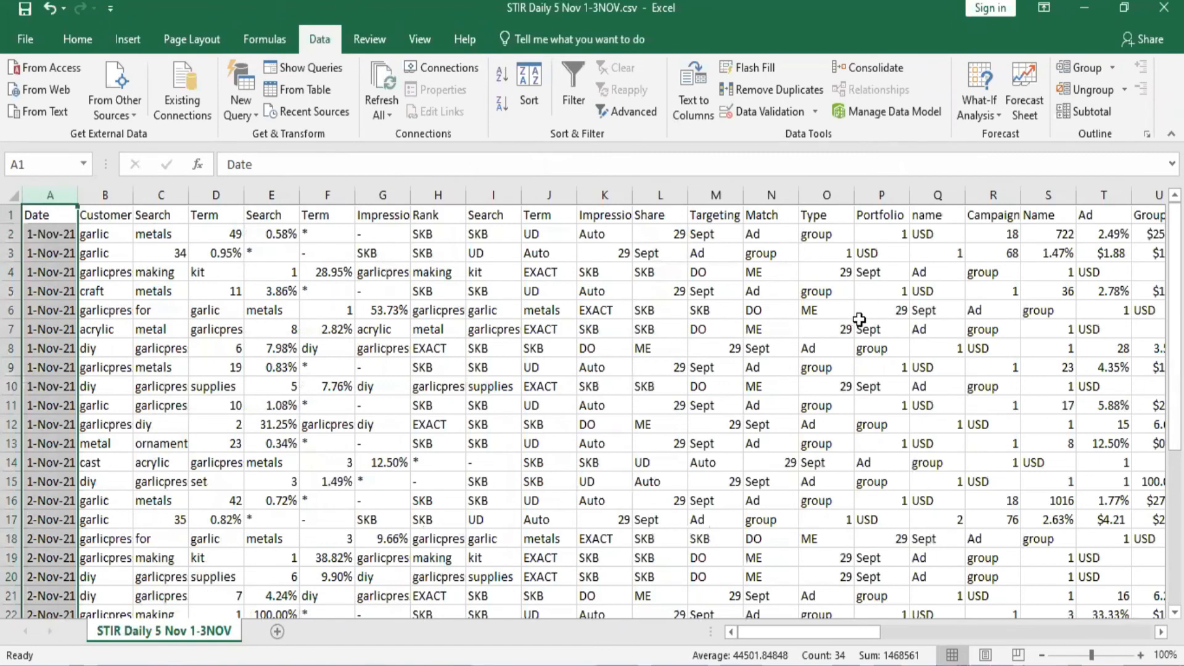
key("ctrl+z")
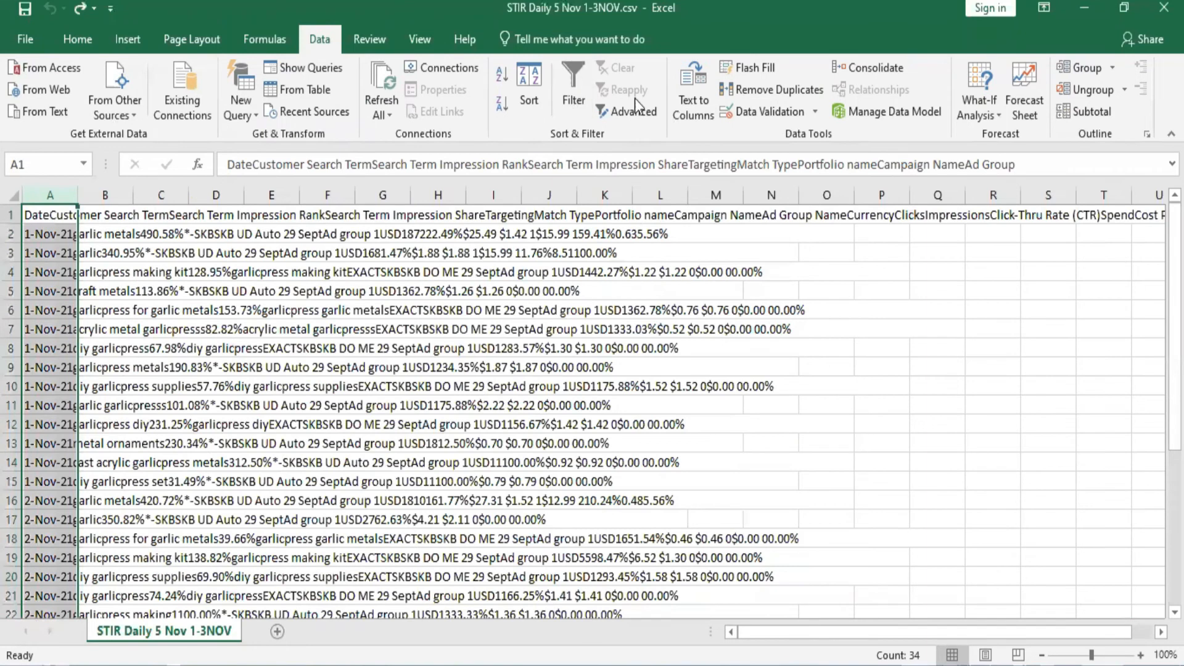
- Split column A with Text to Columns as delimited data using tab, semicolon and comma, with the space delimiter turned off
left_click(690, 96)
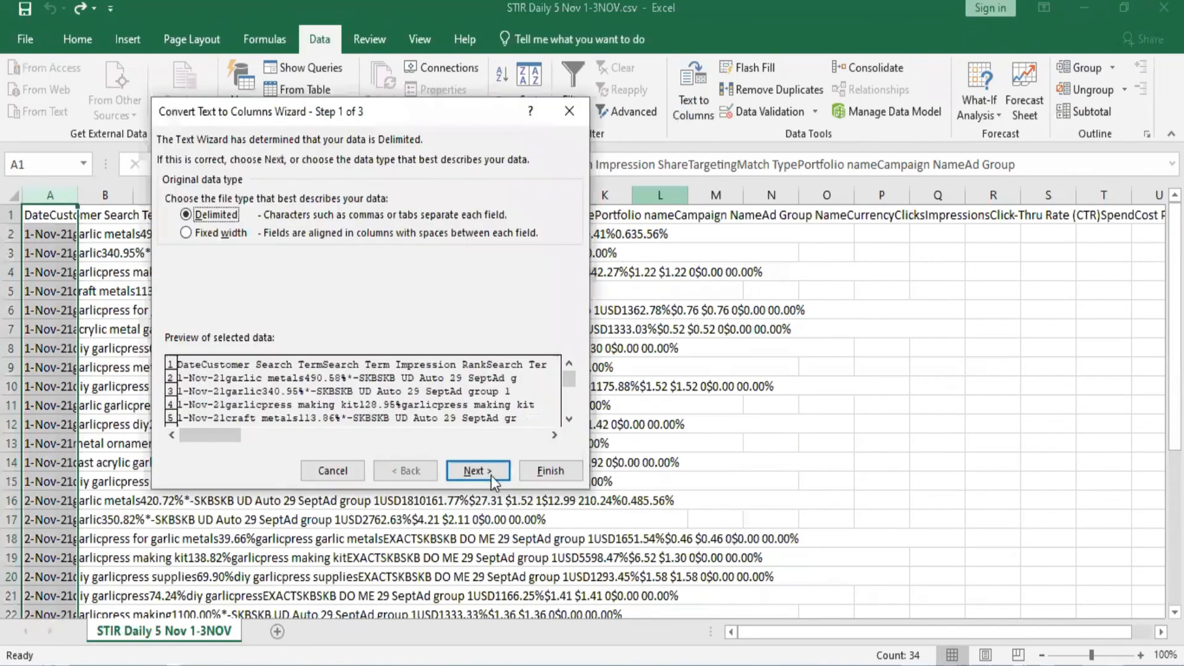
left_click(478, 471)
left_click(170, 249)
left_click(266, 210)
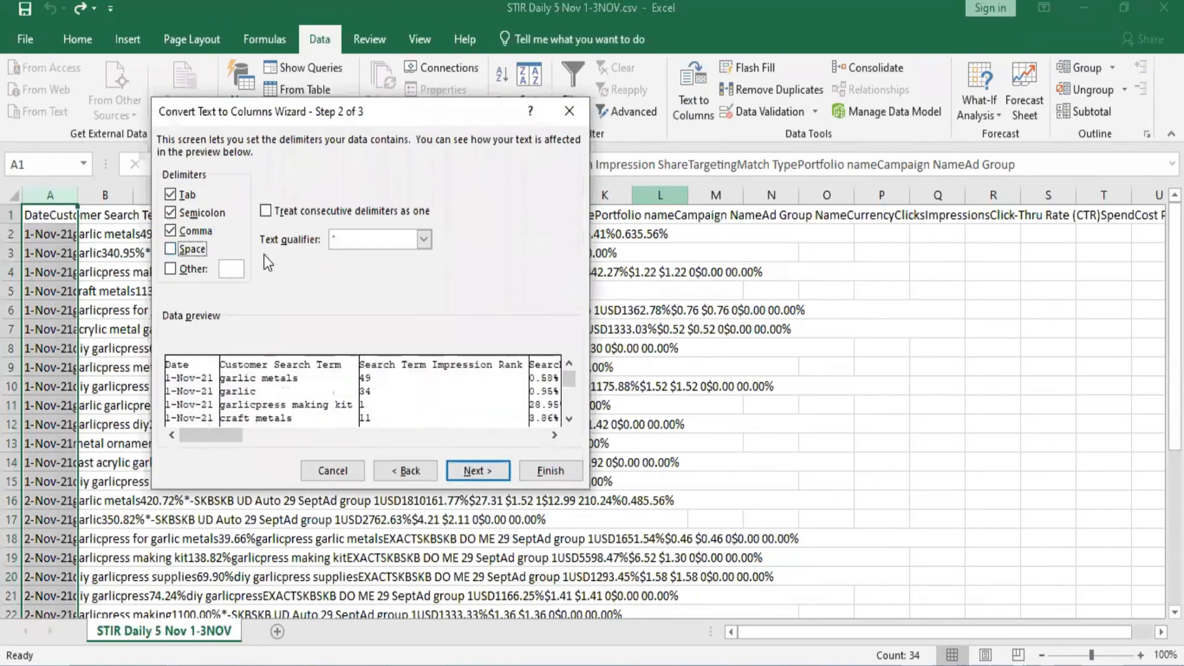
left_click(545, 472)
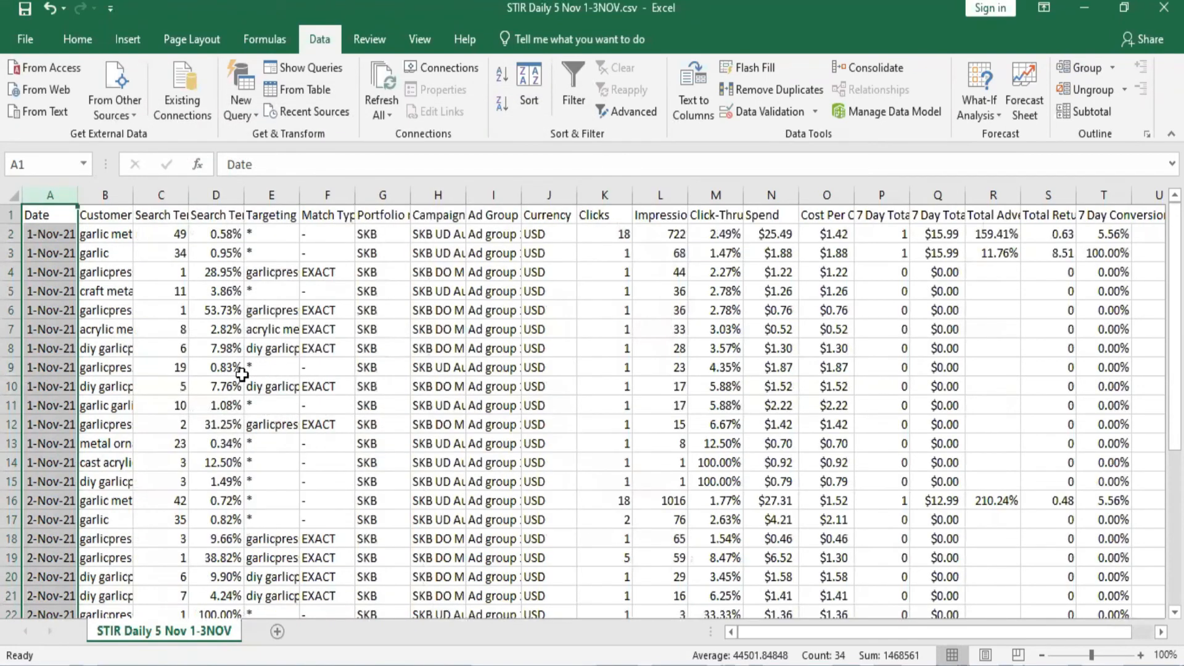
- Create a PivotTable on a new worksheet from the split report data in A1:T34
scroll(185, 502, "down", 13)
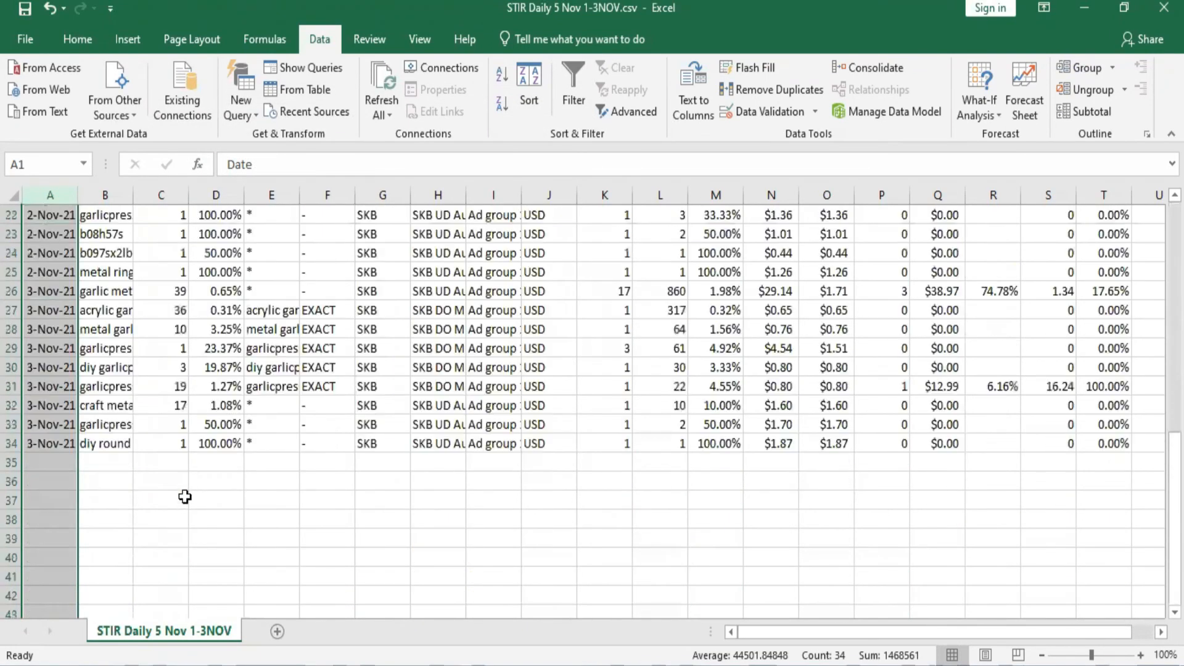
scroll(185, 490, "up", 13)
left_click(154, 443)
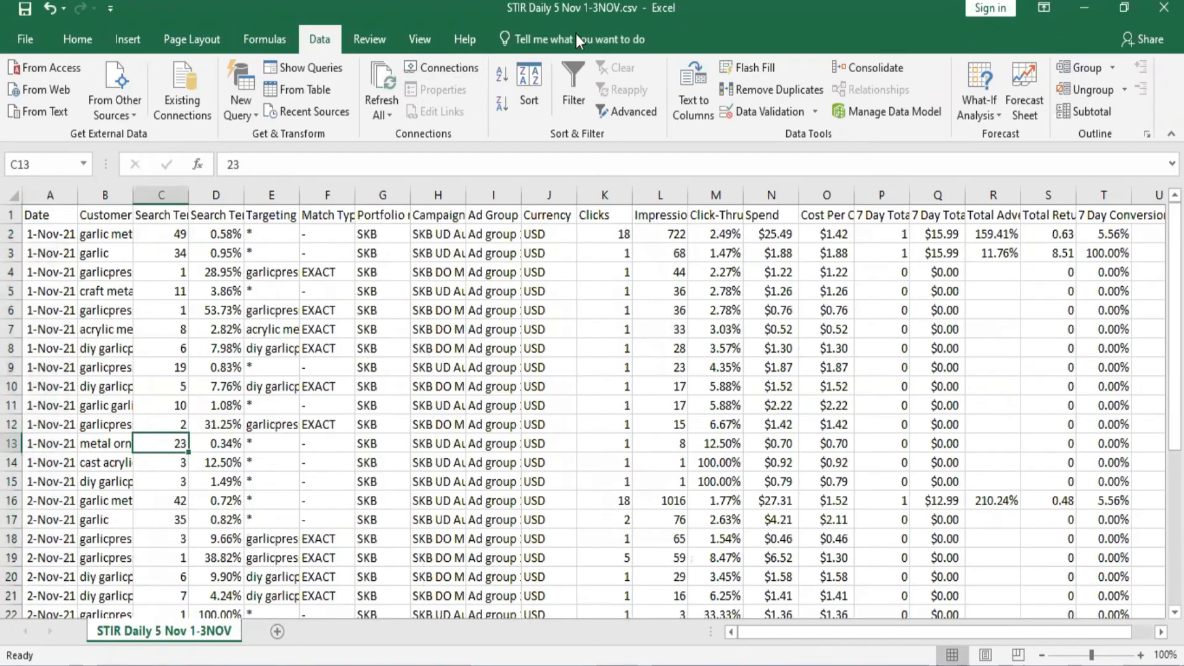
left_click(123, 46)
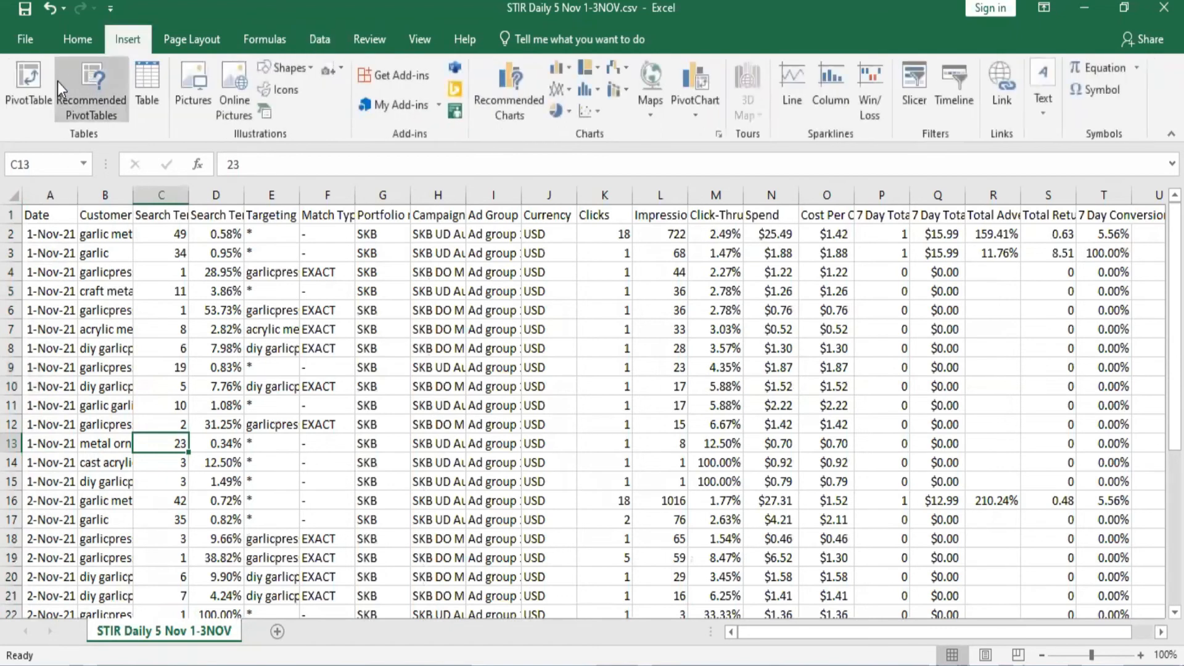
left_click(35, 101)
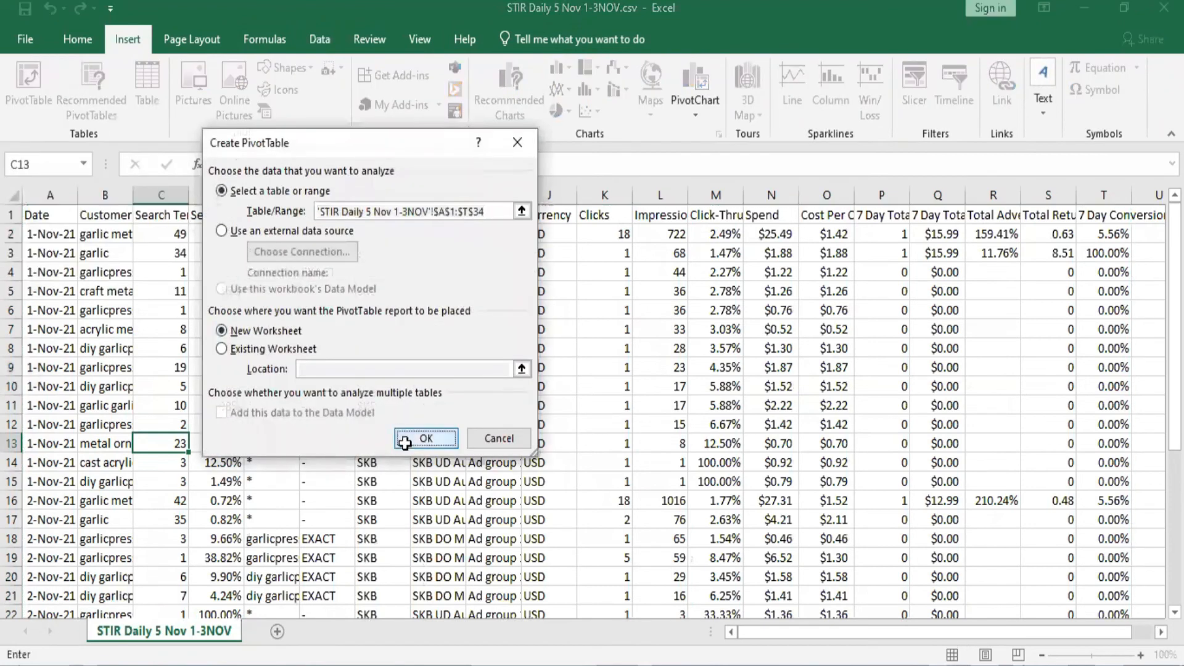
left_click(412, 441)
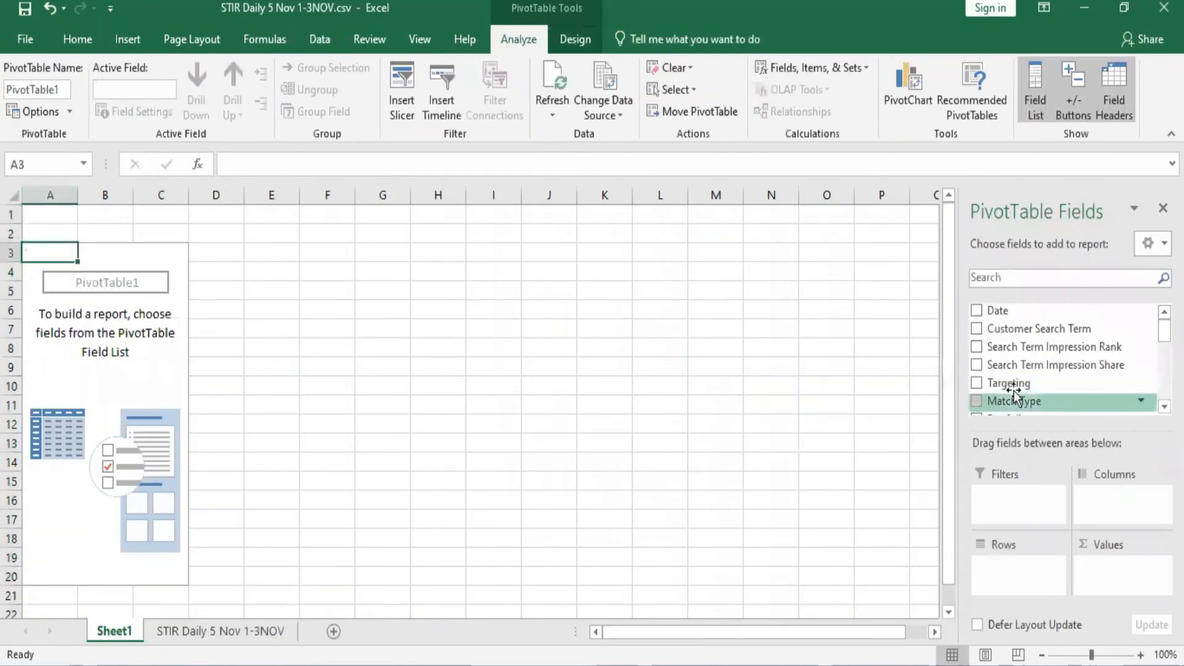
- Add Search Term Impression Rank and Search Term Impression Share as PivotTable values, with Campaign Name as the row field
left_click(1070, 347)
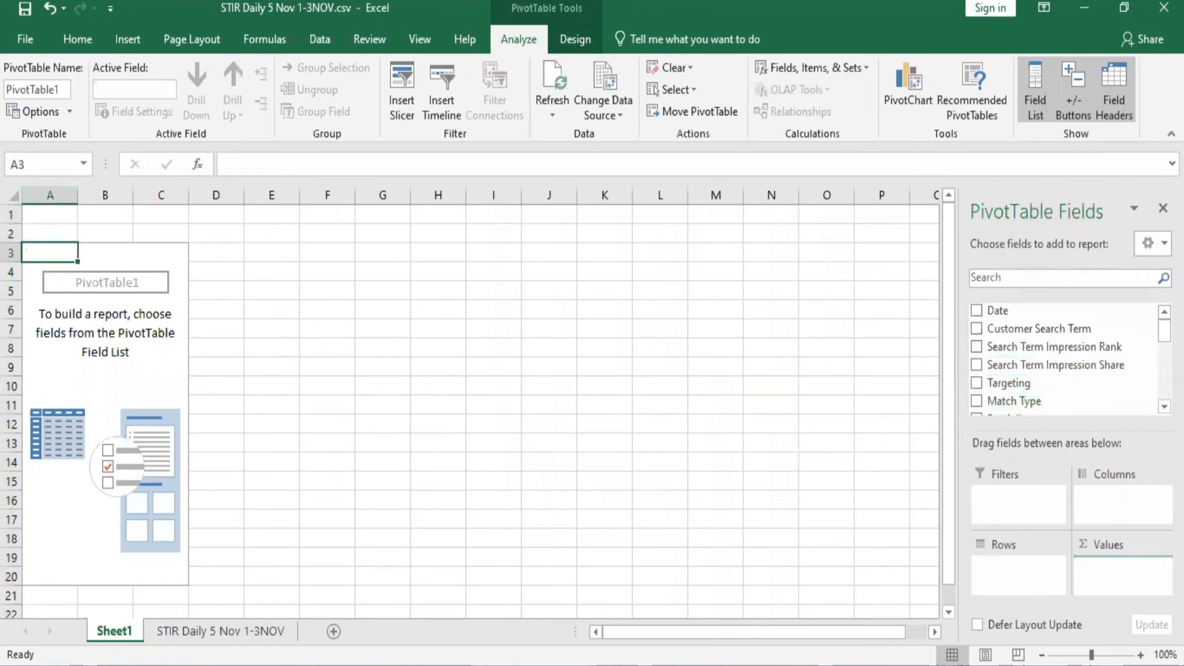
left_click(1078, 367)
scroll(1084, 383, "down", 2)
scroll(1083, 385, "down", 1)
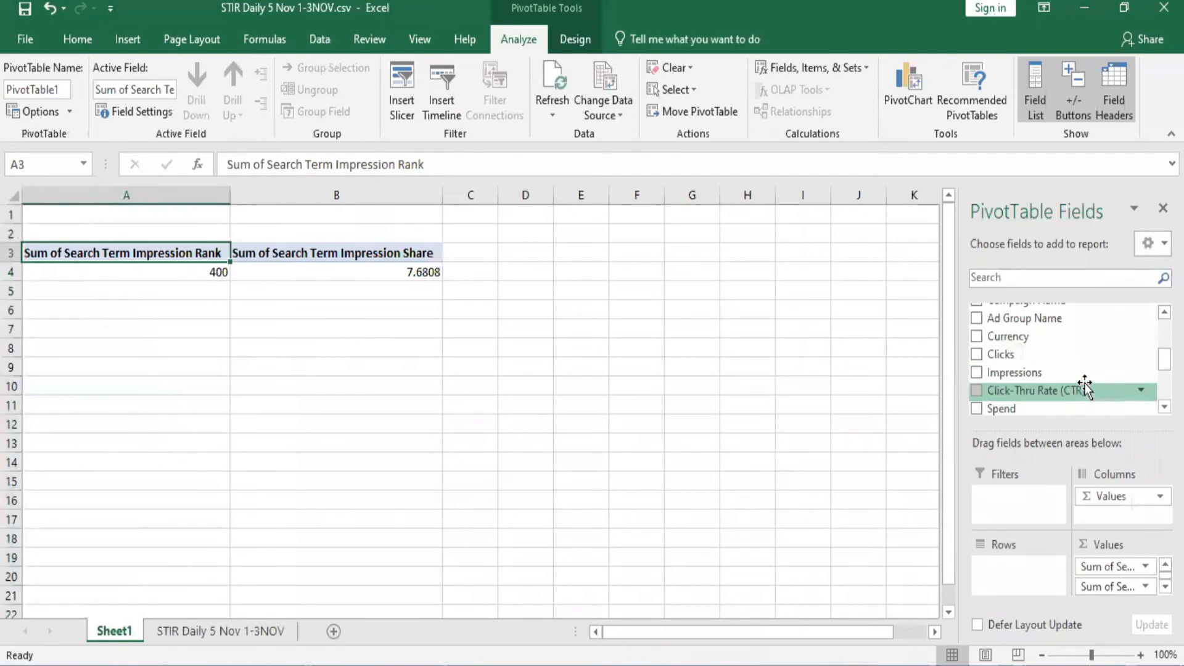
scroll(1090, 401, "up", 1)
left_click_drag(1049, 357, 1049, 576)
- Add Customer Search Term to the PivotTable rows beneath Campaign Name
scroll(1076, 361, "down", 1)
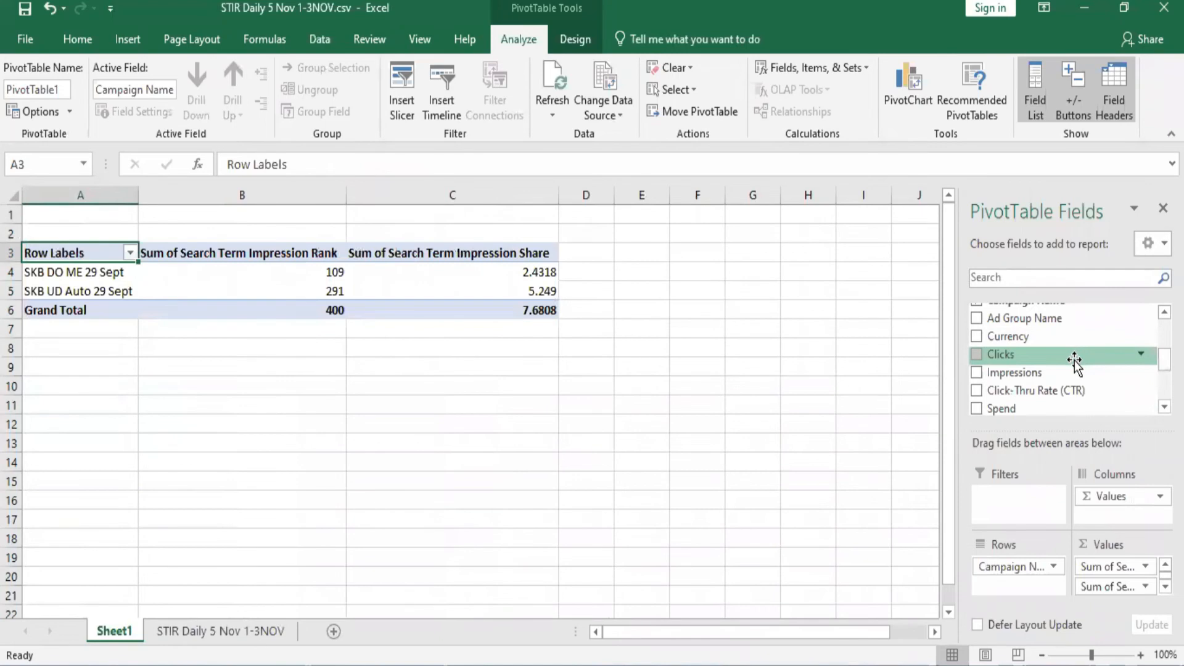
scroll(1075, 364, "down", 2)
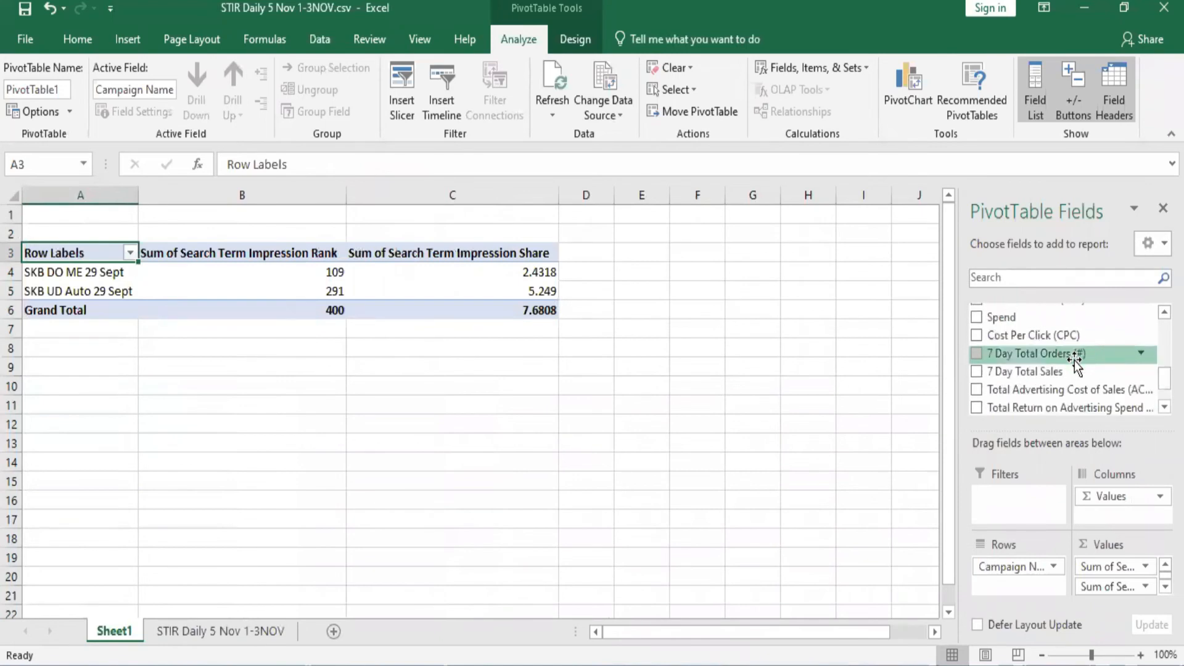
scroll(1075, 362, "up", 5)
scroll(1077, 382, "down", 1)
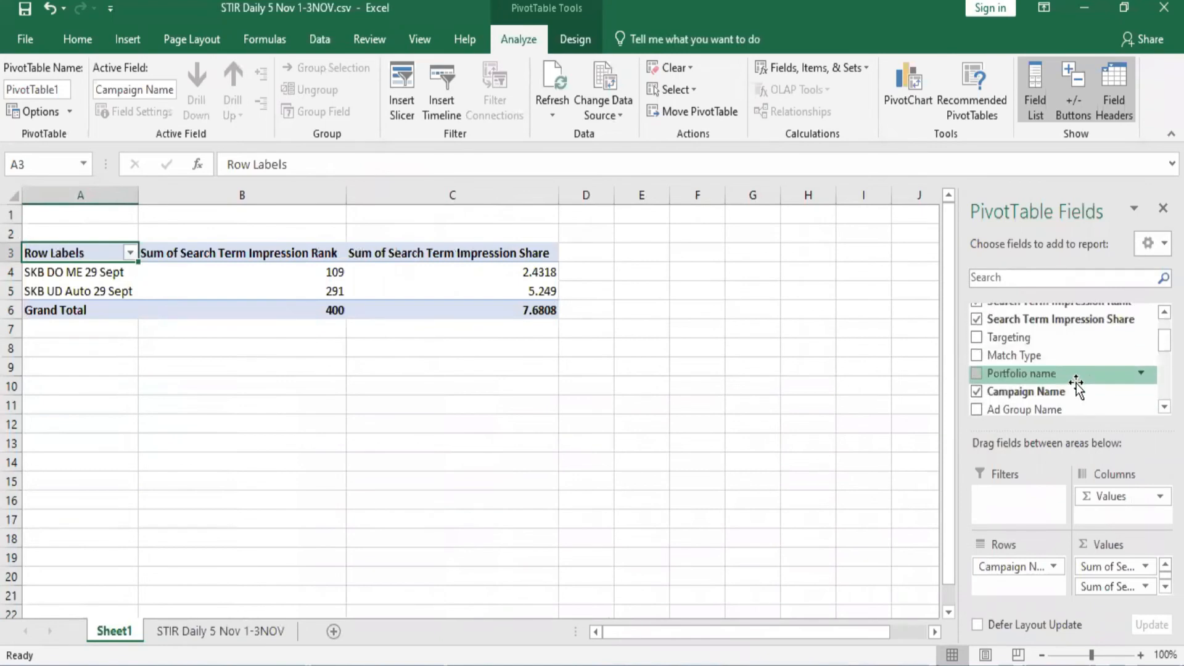
scroll(1077, 386, "down", 2)
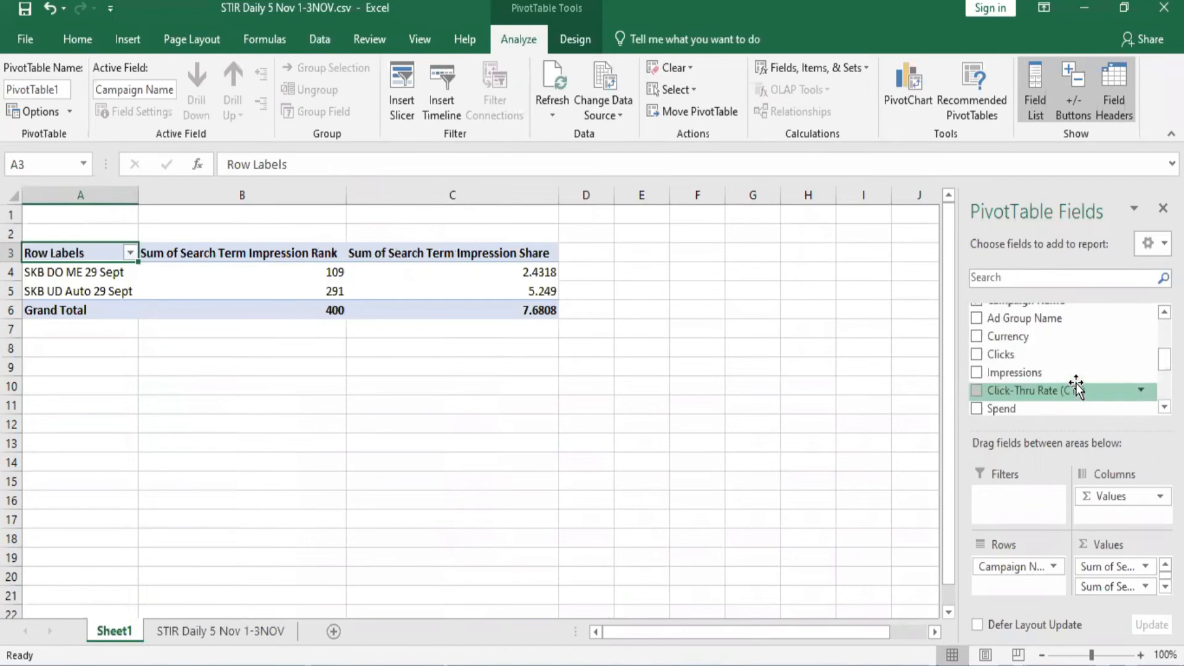
scroll(1079, 387, "down", 3)
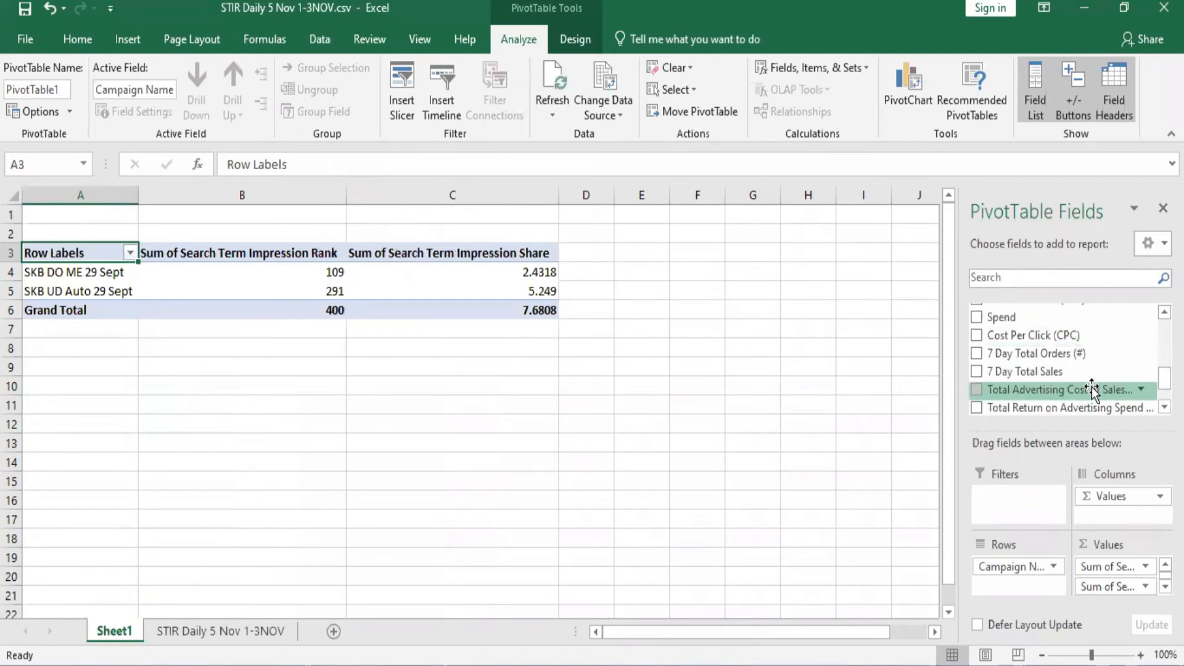
scroll(1092, 388, "up", 6)
left_click_drag(1041, 330, 1014, 580)
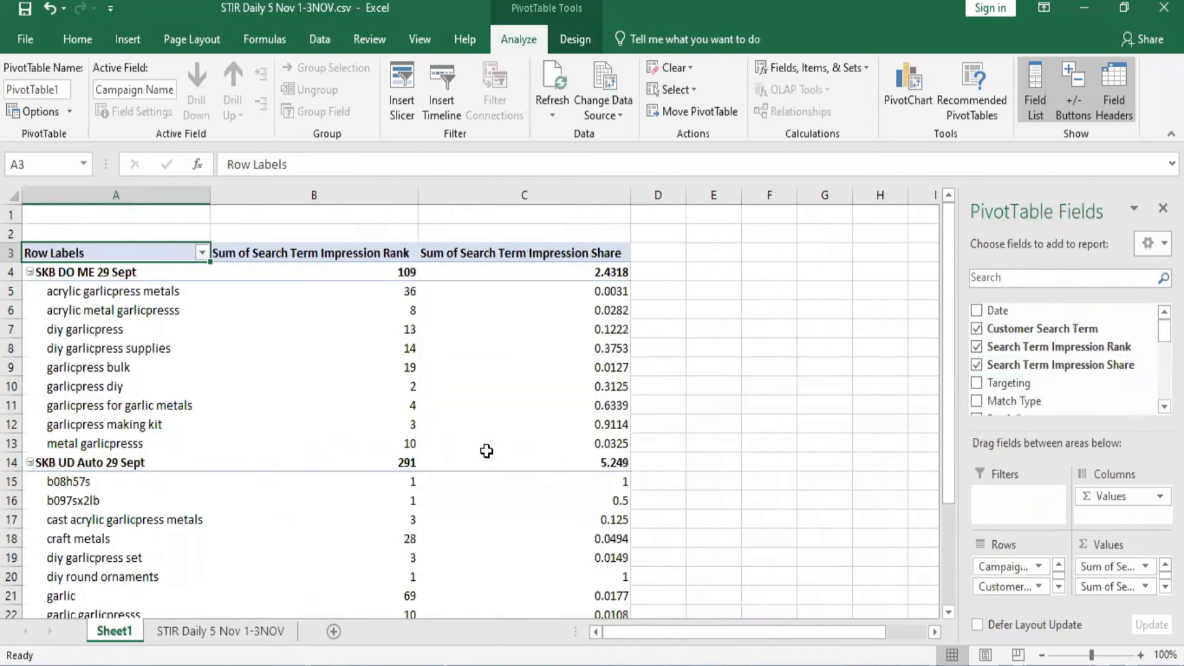
- Widen the PivotTable field list and add Date to the rows beneath Customer Search Term
scroll(280, 408, "down", 5)
scroll(201, 306, "up", 4)
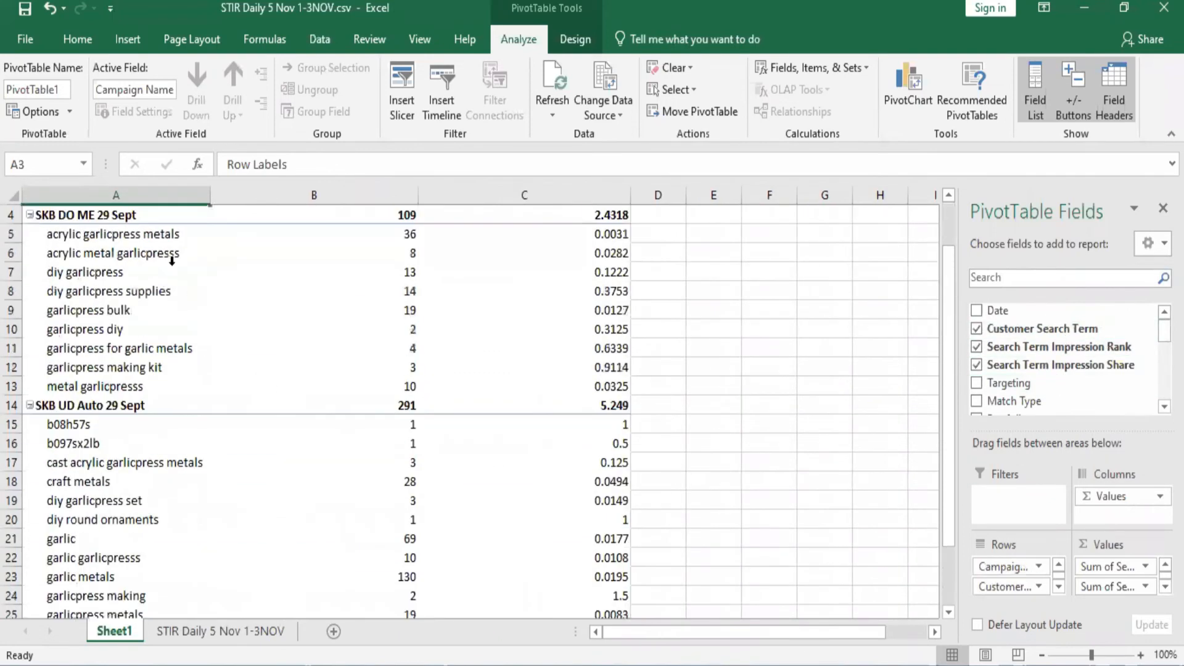
scroll(132, 341, "up", 1)
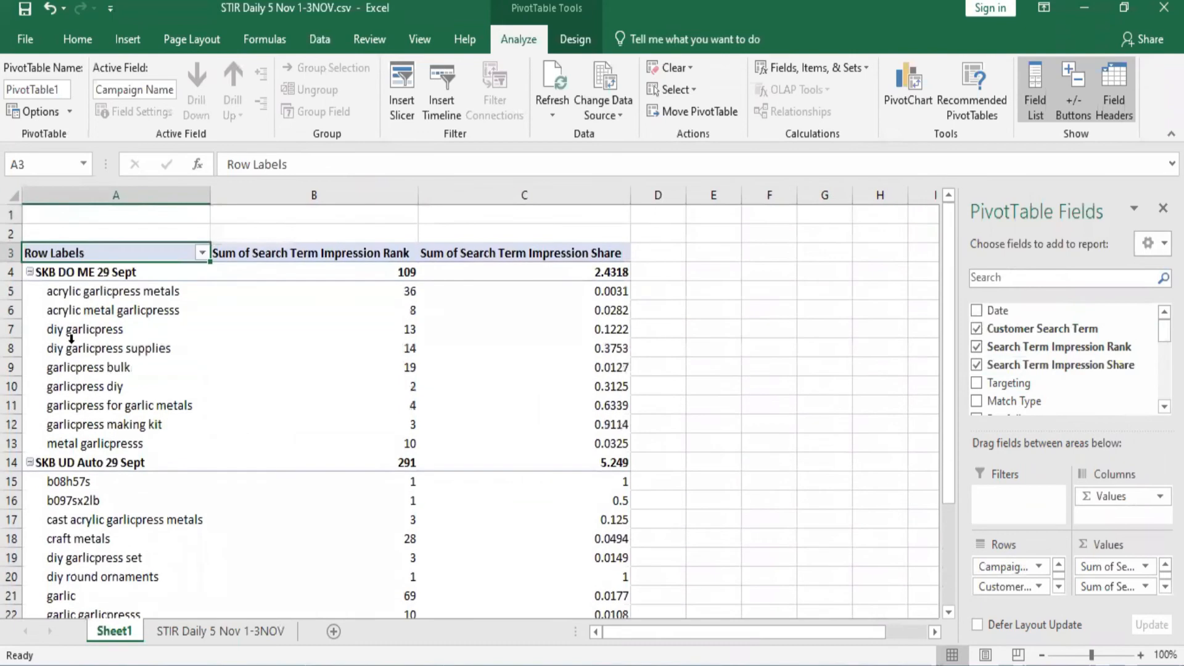
left_click_drag(1049, 346, 811, 418)
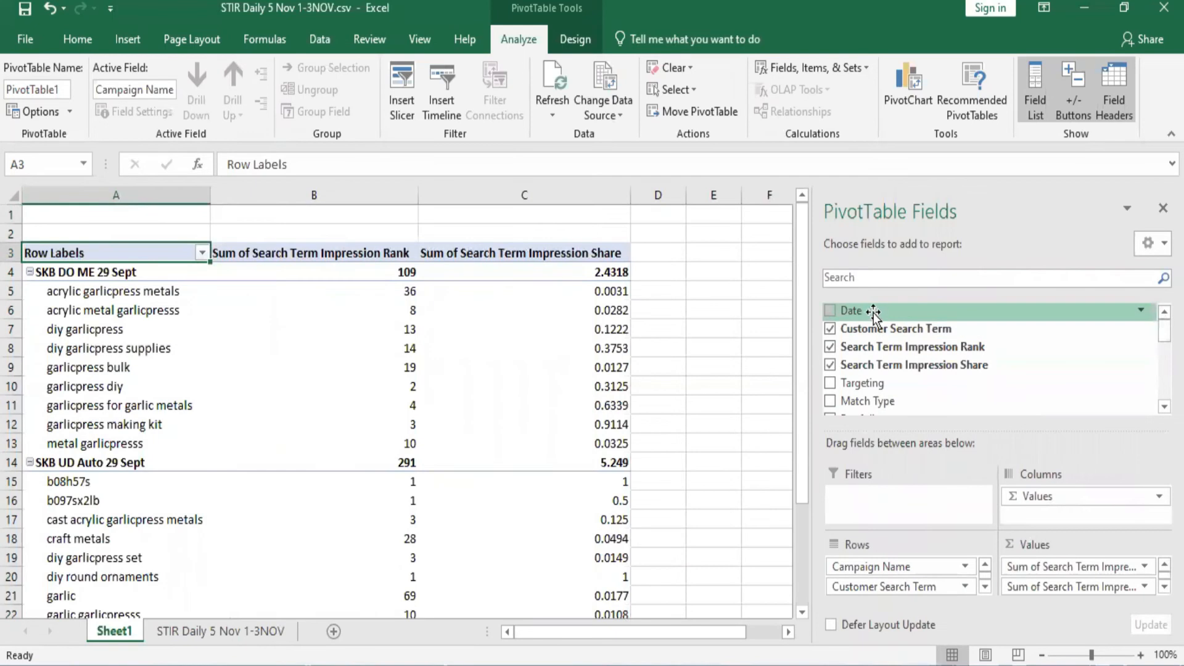
left_click_drag(877, 312, 893, 592)
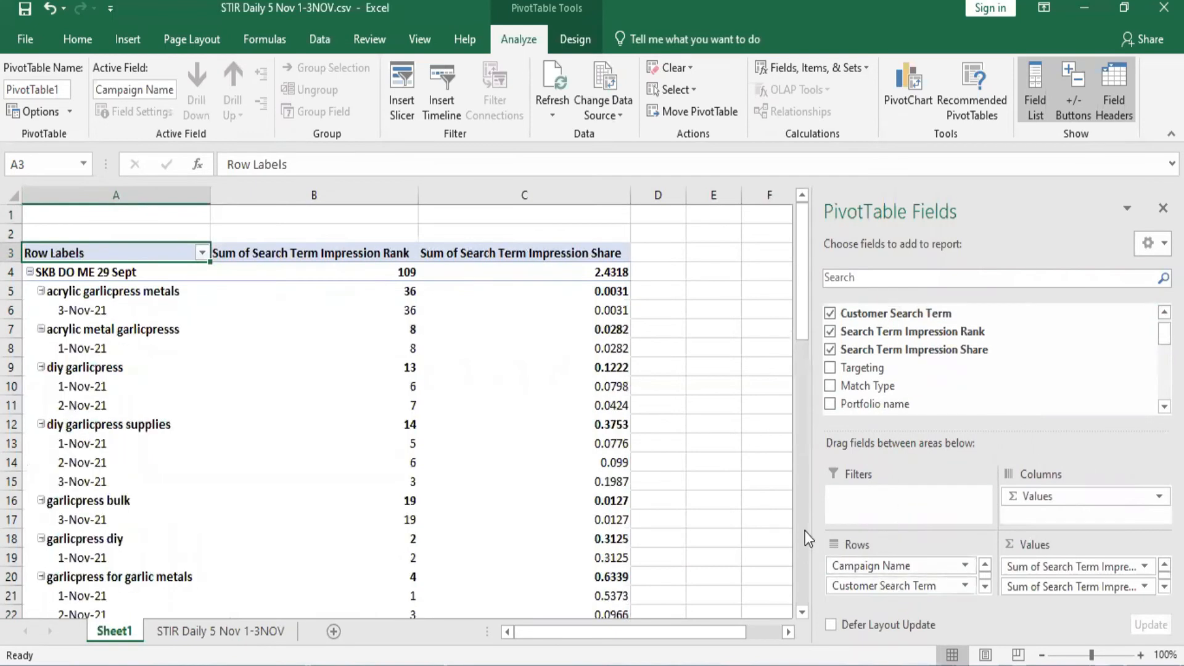
left_click(986, 587)
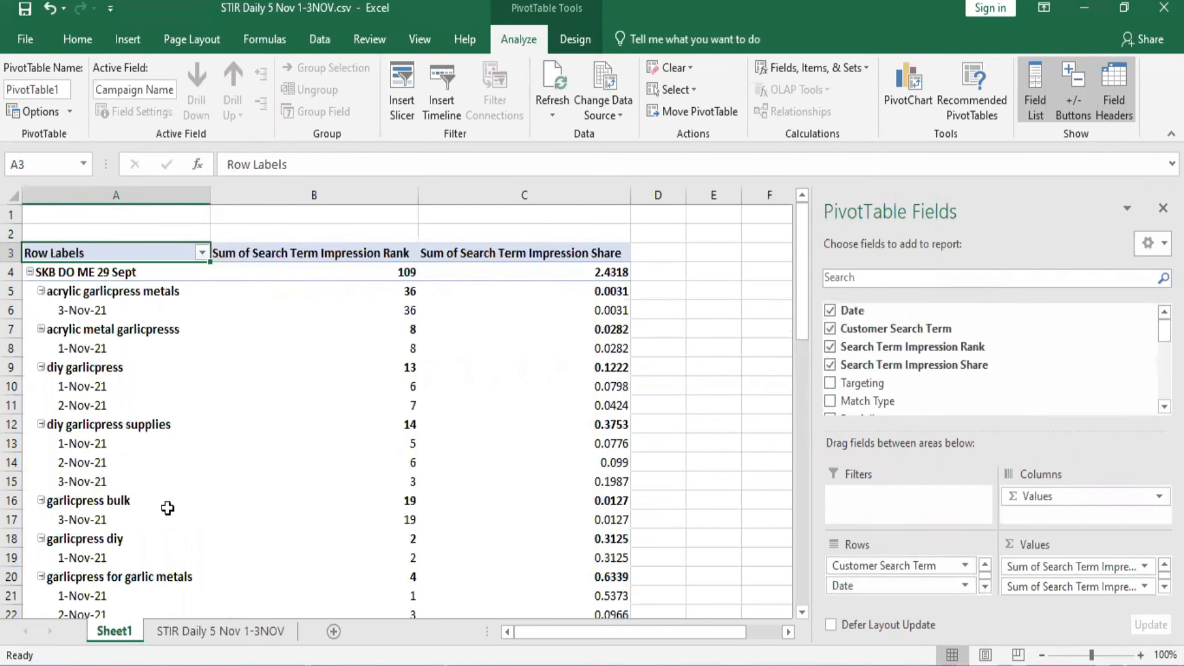
left_click(79, 426)
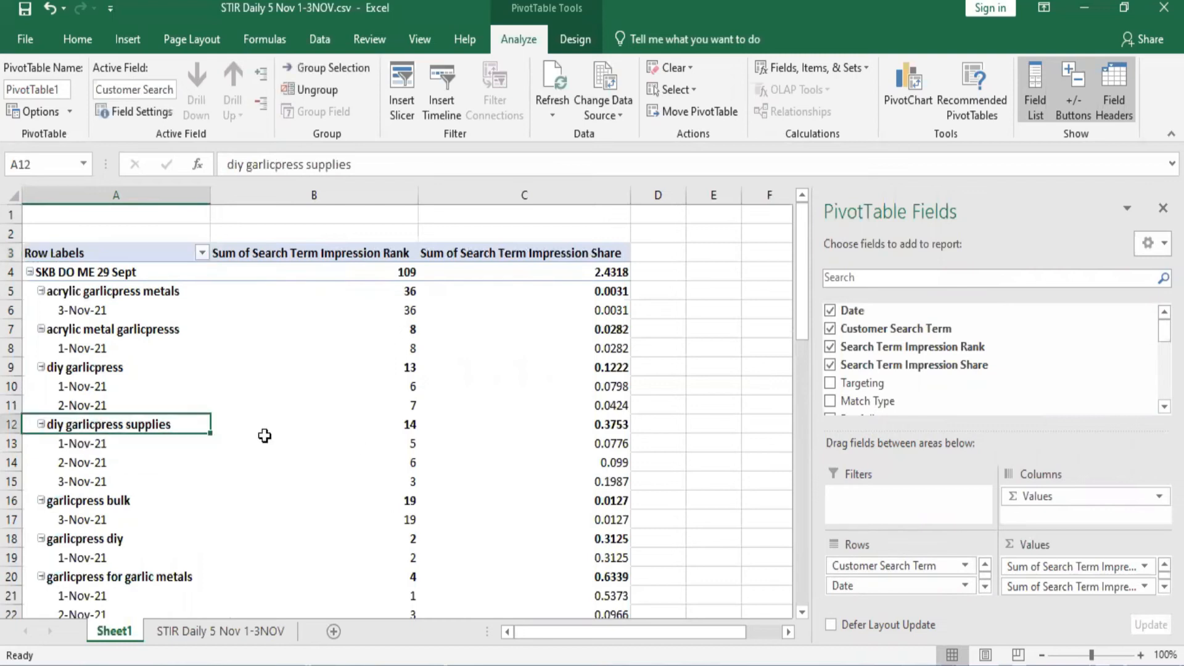
left_click(75, 444)
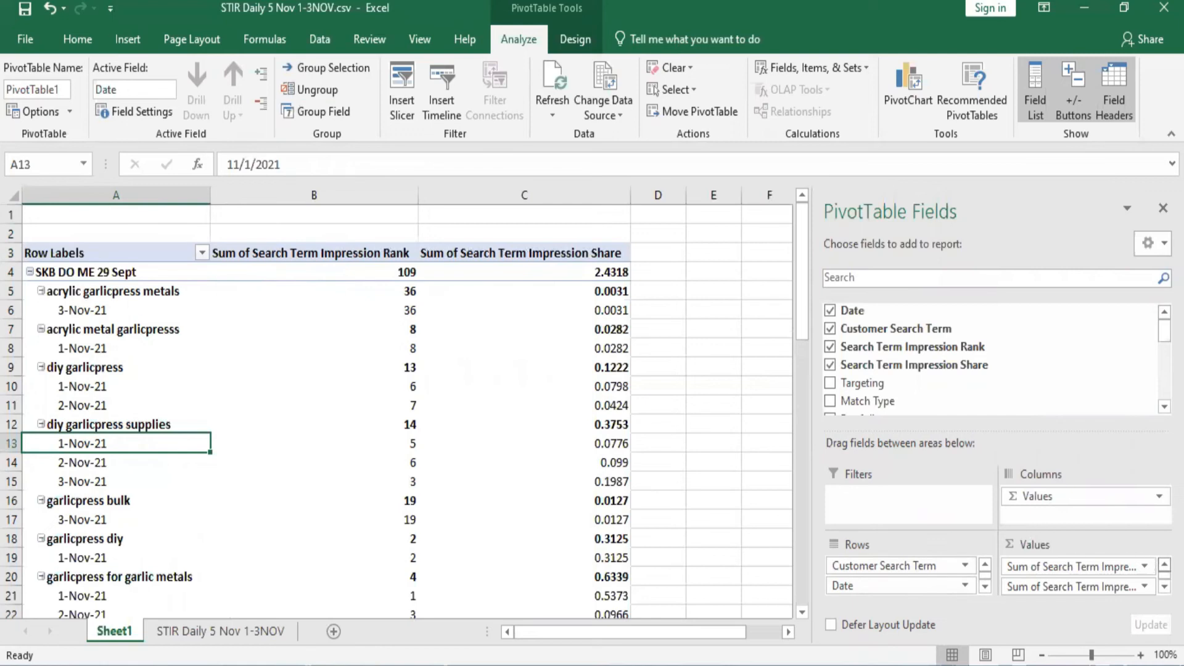
left_click(1144, 566)
left_click(1085, 546)
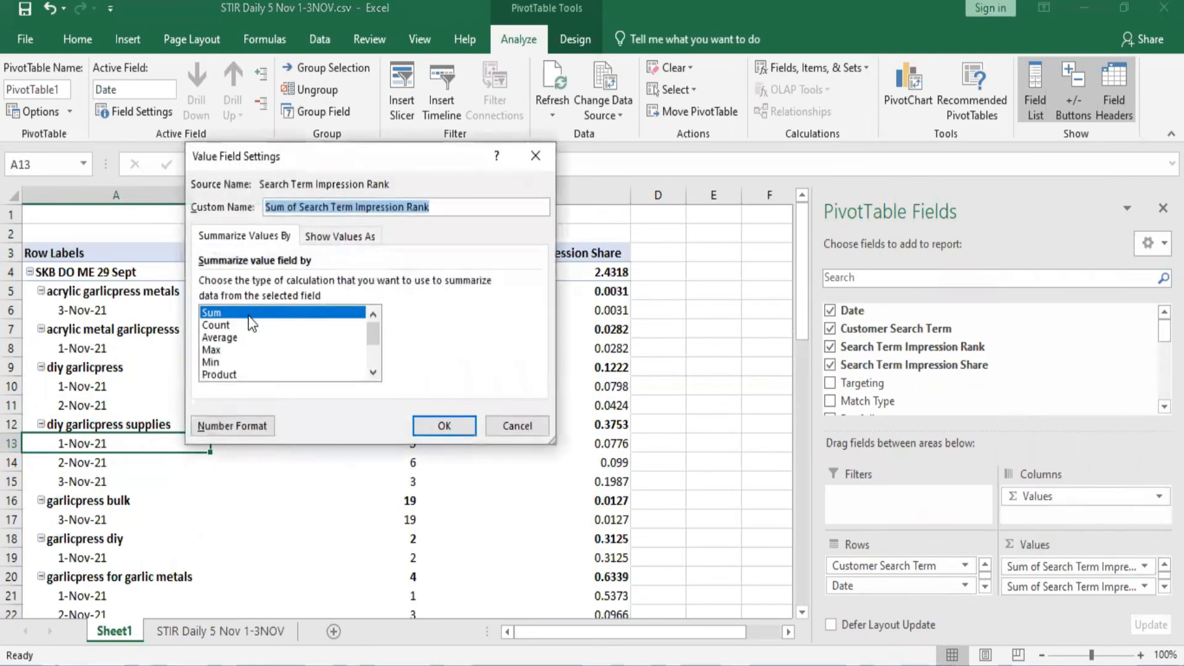
left_click(476, 425)
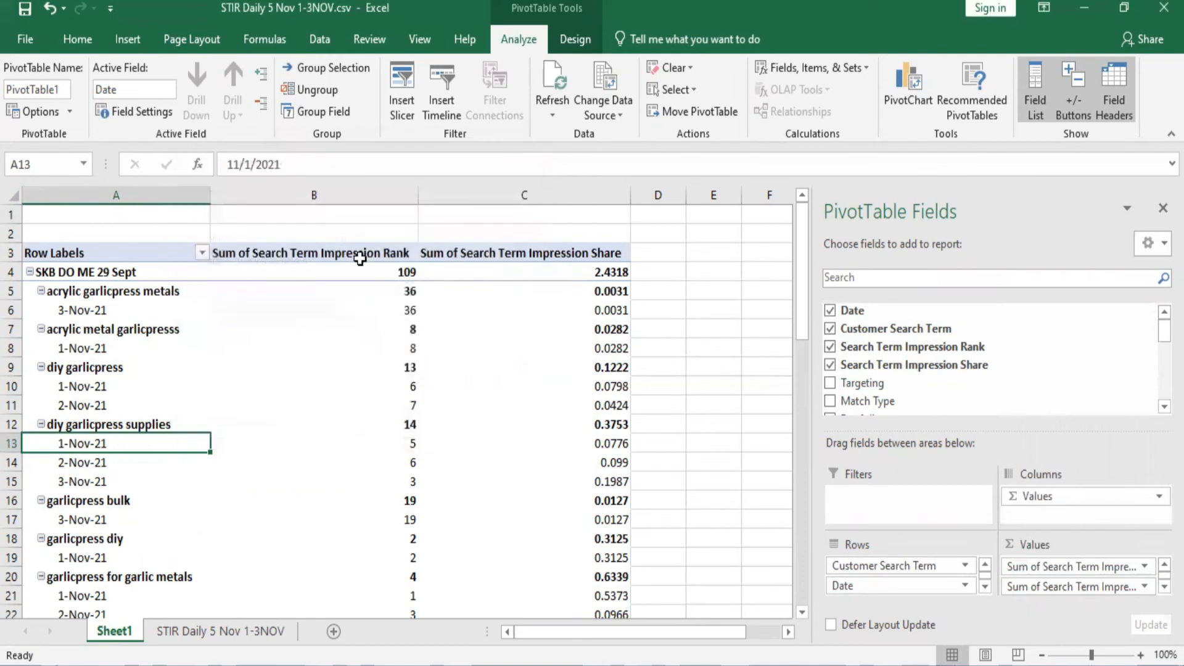
- Rename the Sum of Search Term Impression Rank heading in B3 to IR and narrow column B
double_click(360, 258)
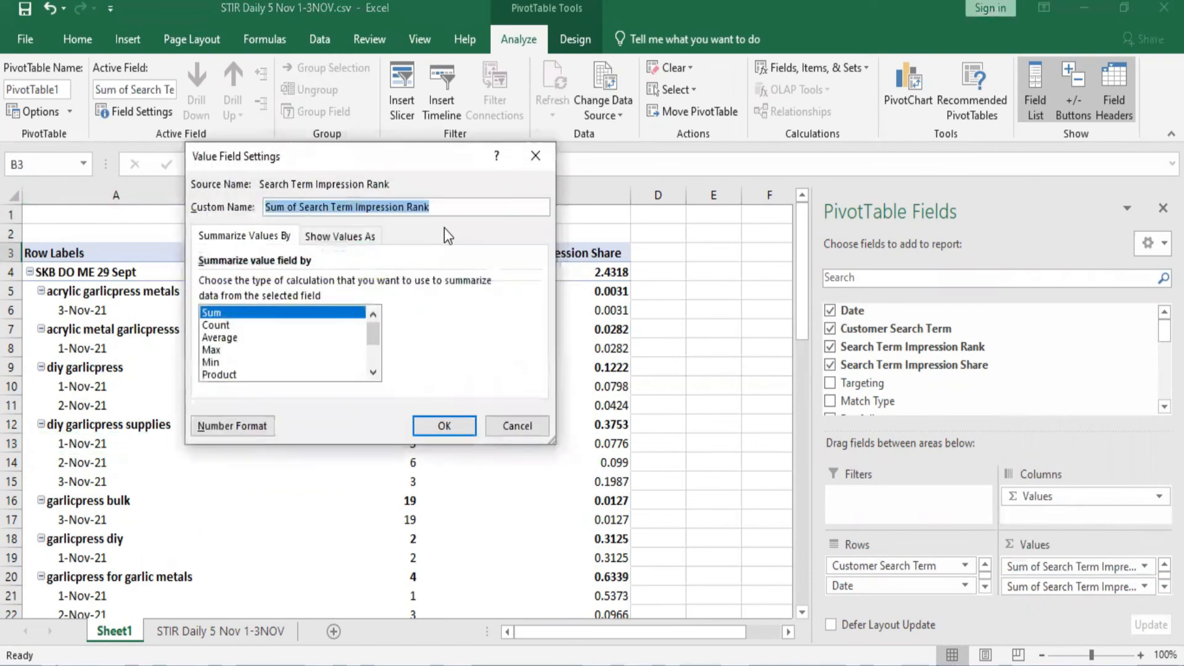
key("Escape")
type("IR")
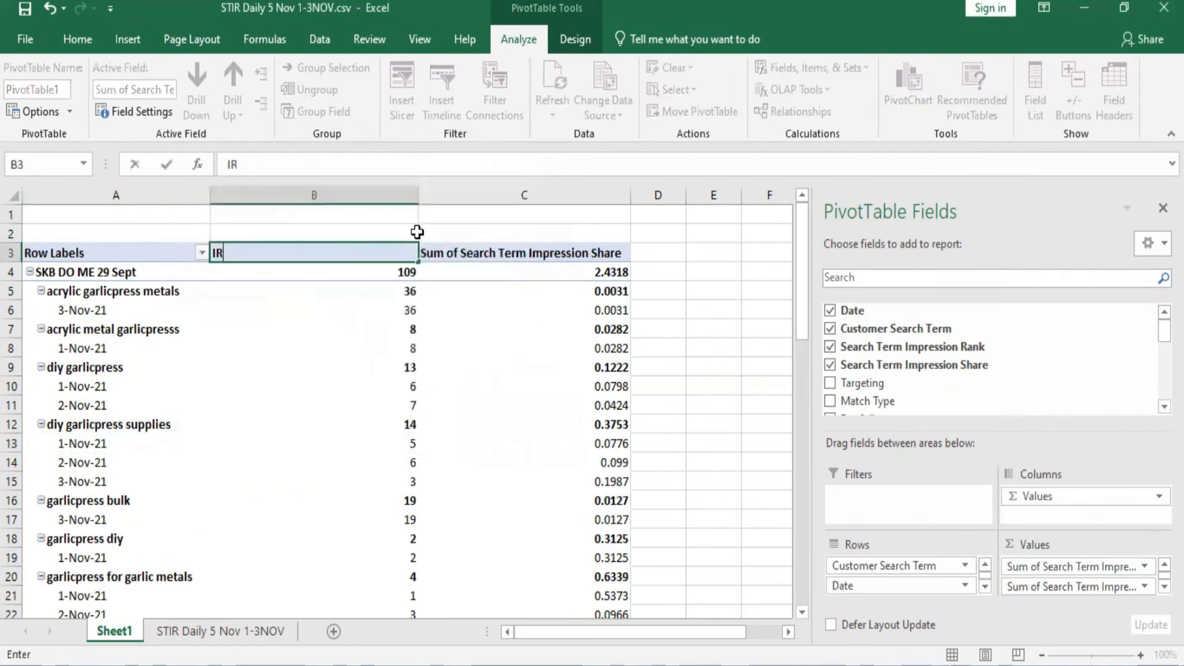
key("Return")
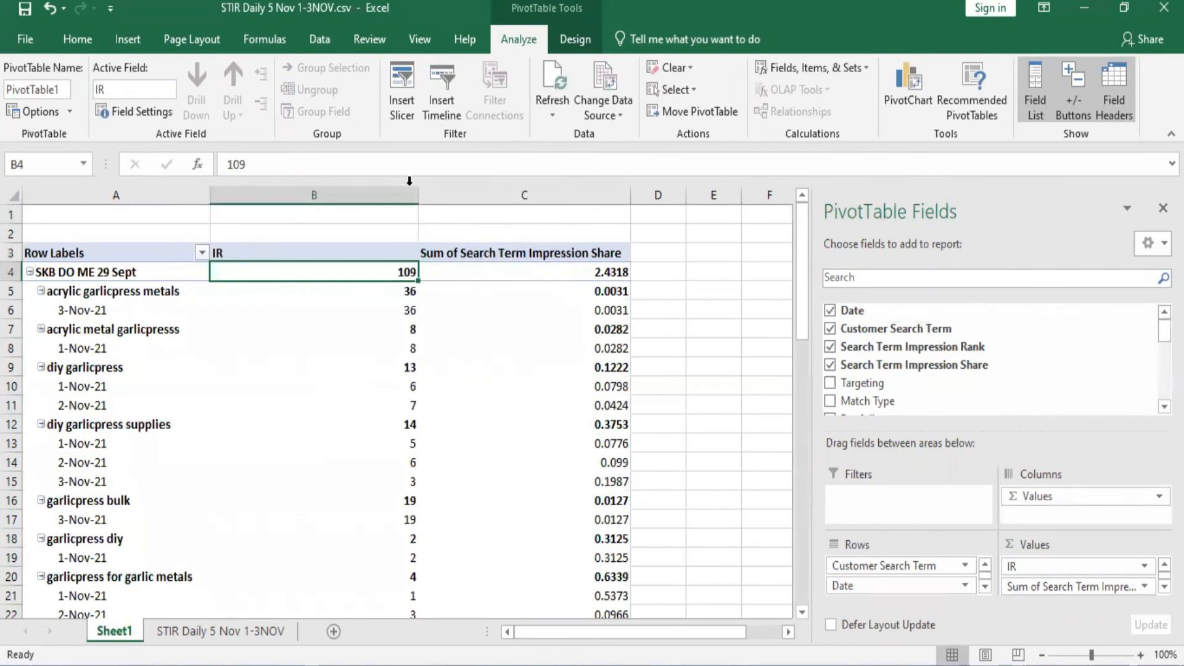
left_click_drag(418, 188, 284, 188)
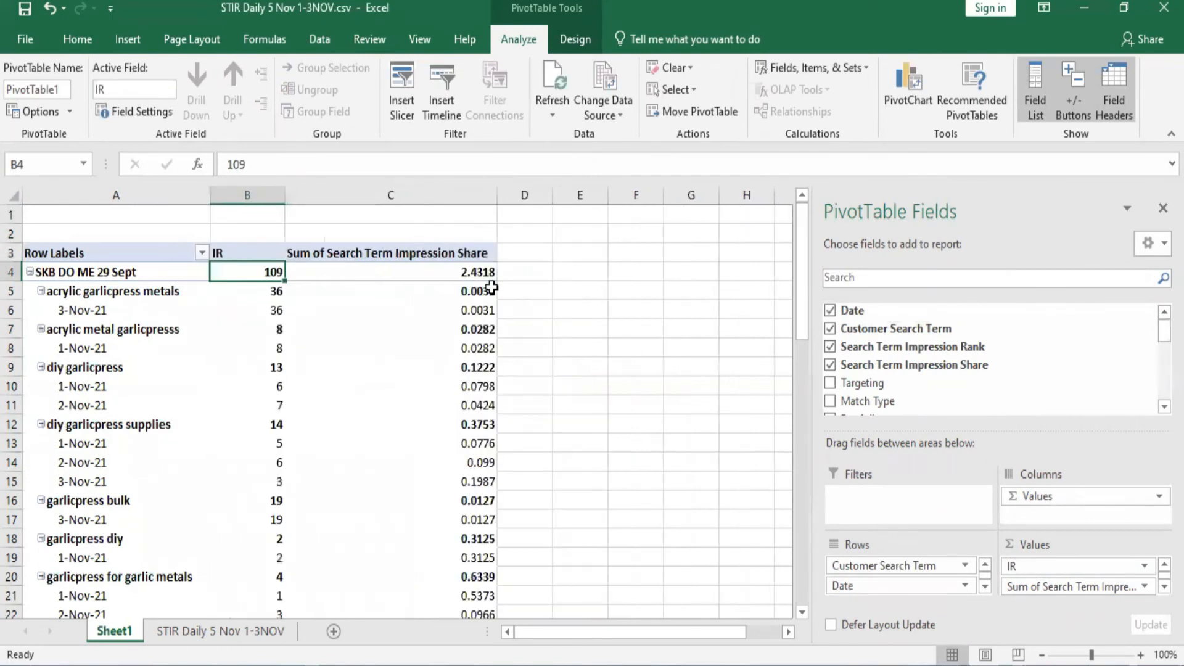
- Format the Sum of Search Term Impression Share value field as a percentage with no decimal places
left_click(417, 256)
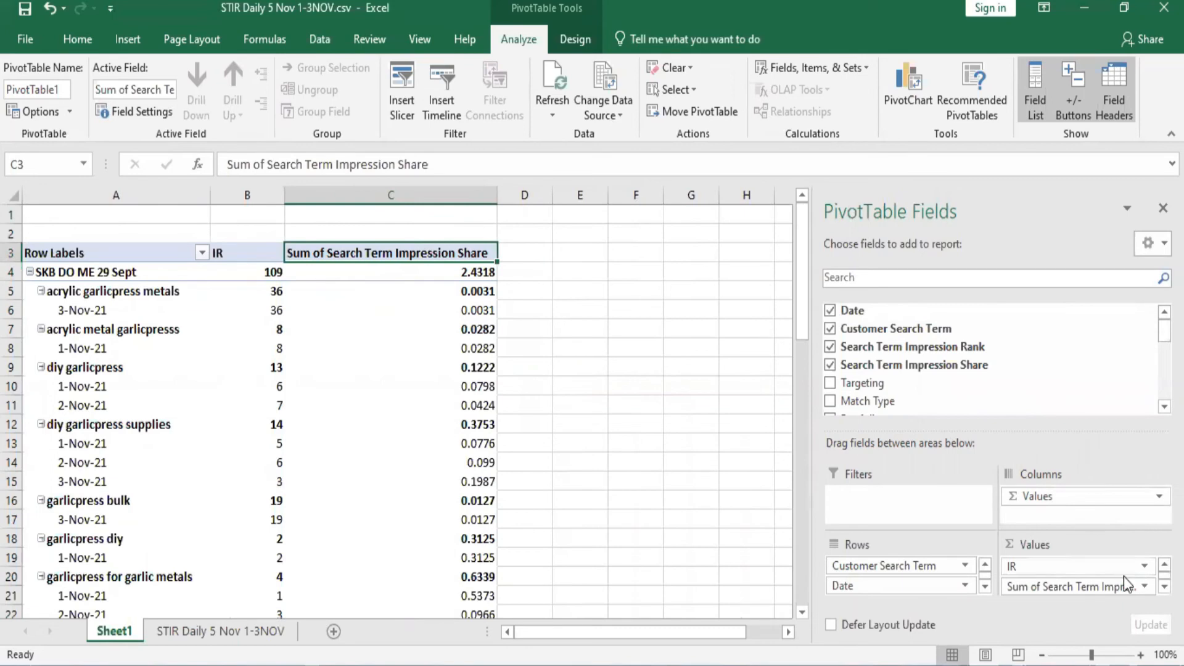
left_click(1142, 585)
left_click(1076, 562)
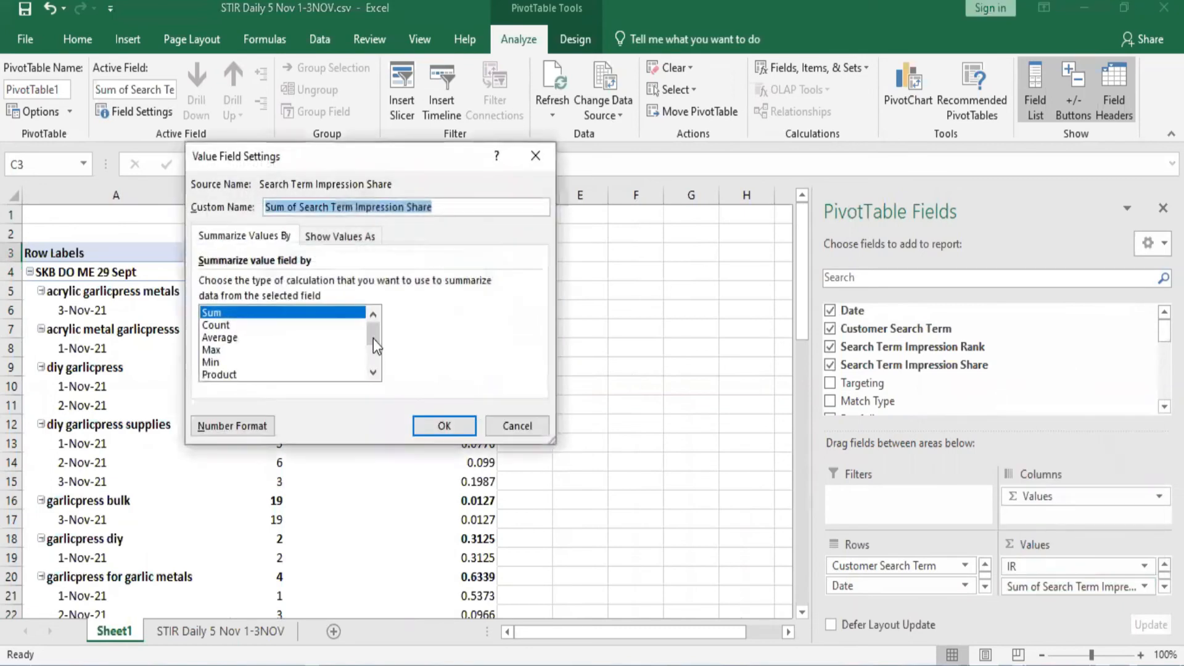
left_click(232, 425)
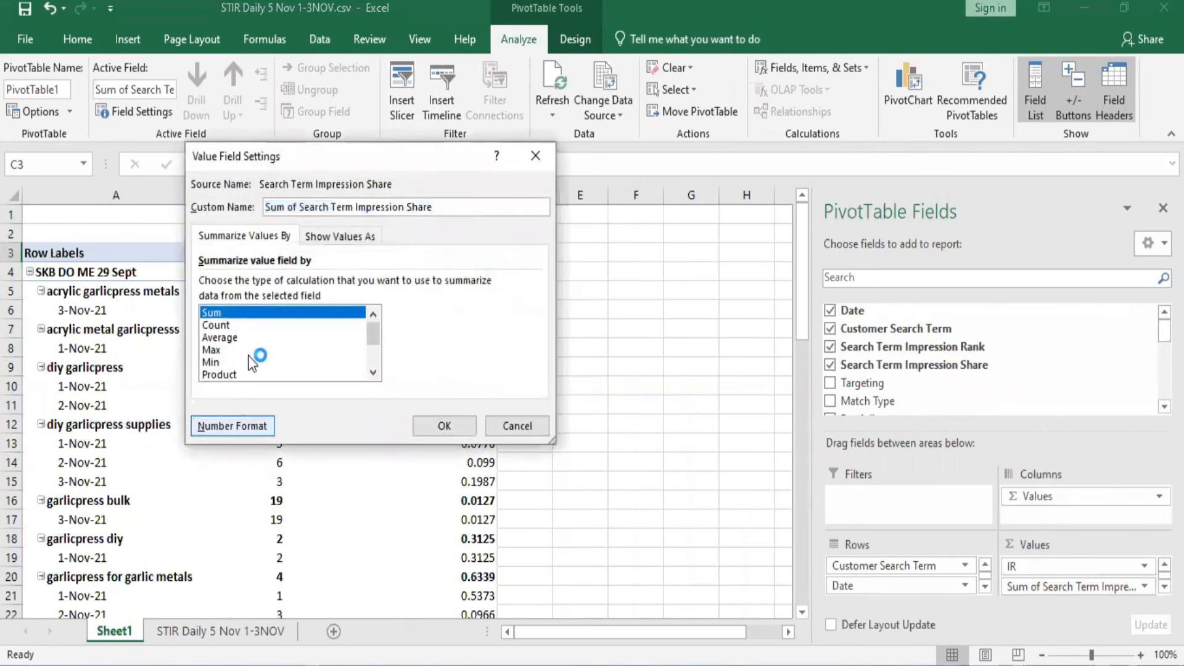
left_click(182, 235)
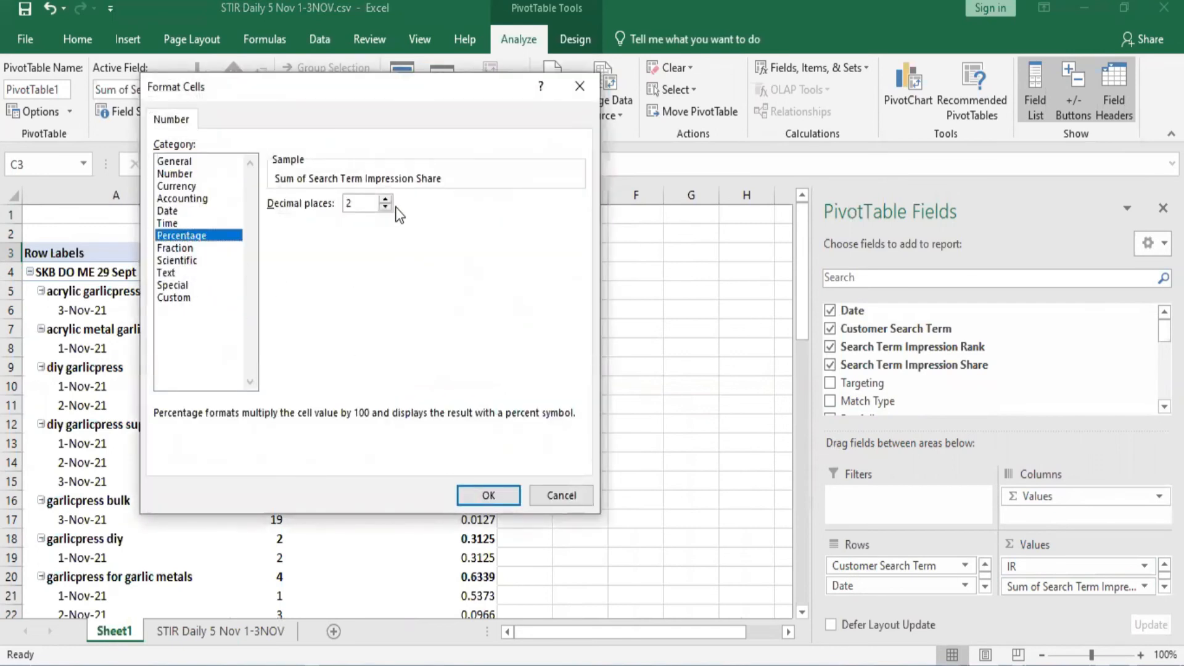
left_click(473, 494)
left_click(432, 419)
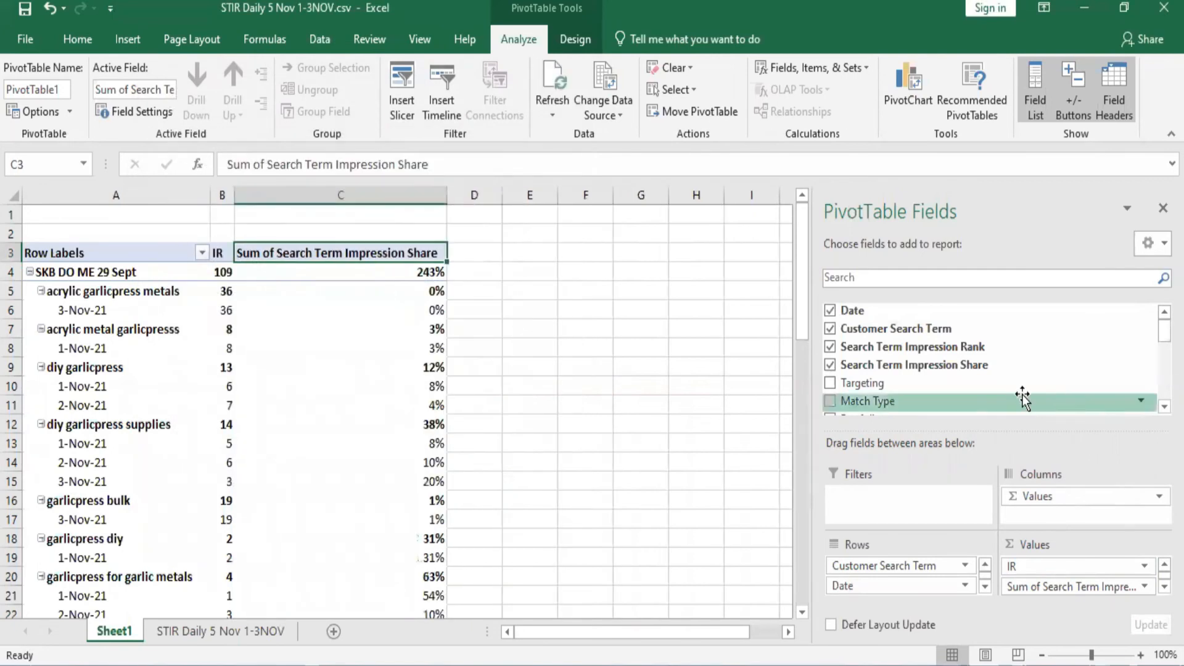
- Add Clicks and Impressions to the PivotTable values after Search Term Impression Share
scroll(1022, 398, "down", 1)
scroll(1023, 398, "down", 1)
left_click_drag(1008, 396, 1103, 594)
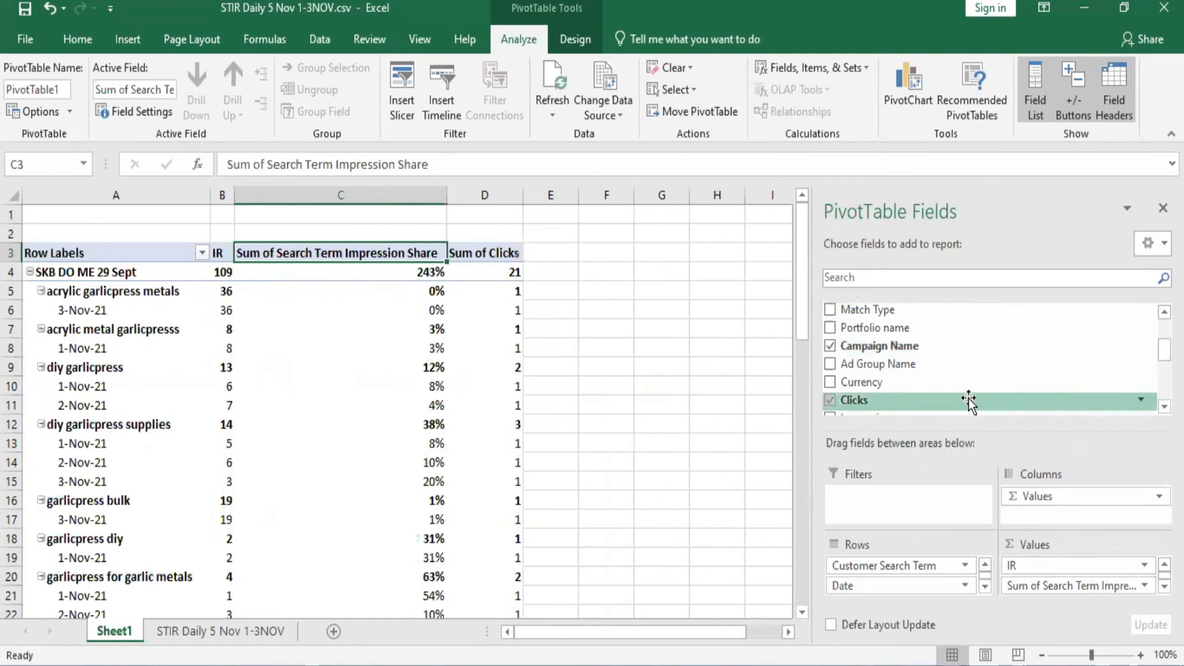
scroll(965, 400, "down", 1)
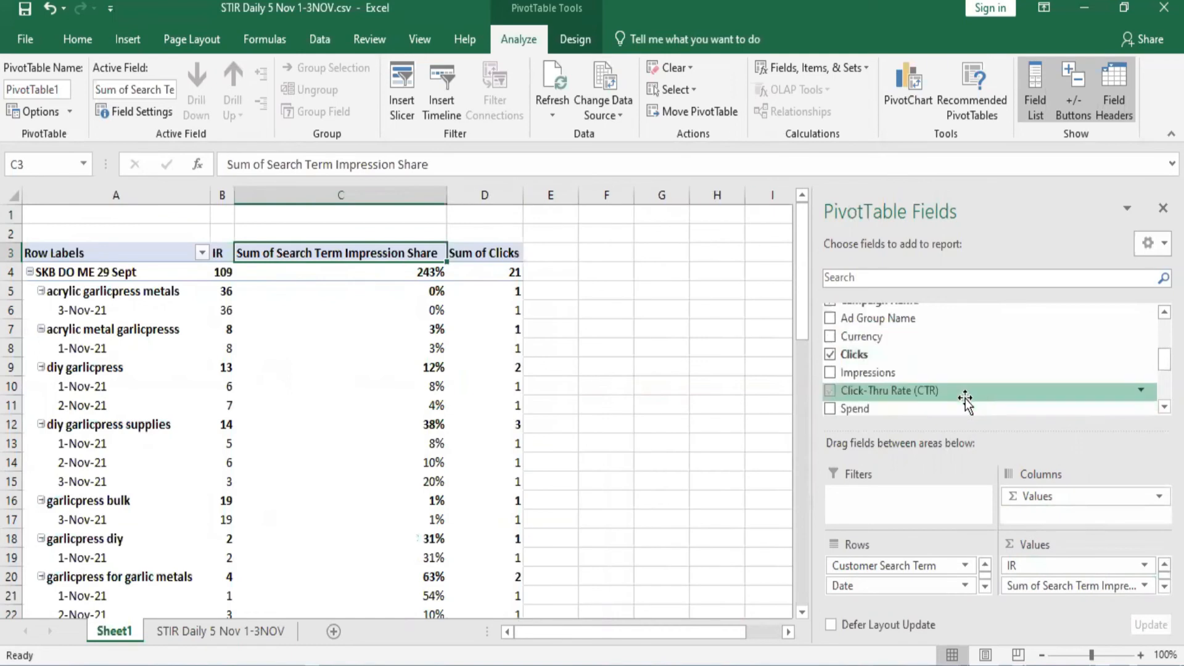
left_click_drag(963, 374, 1079, 593)
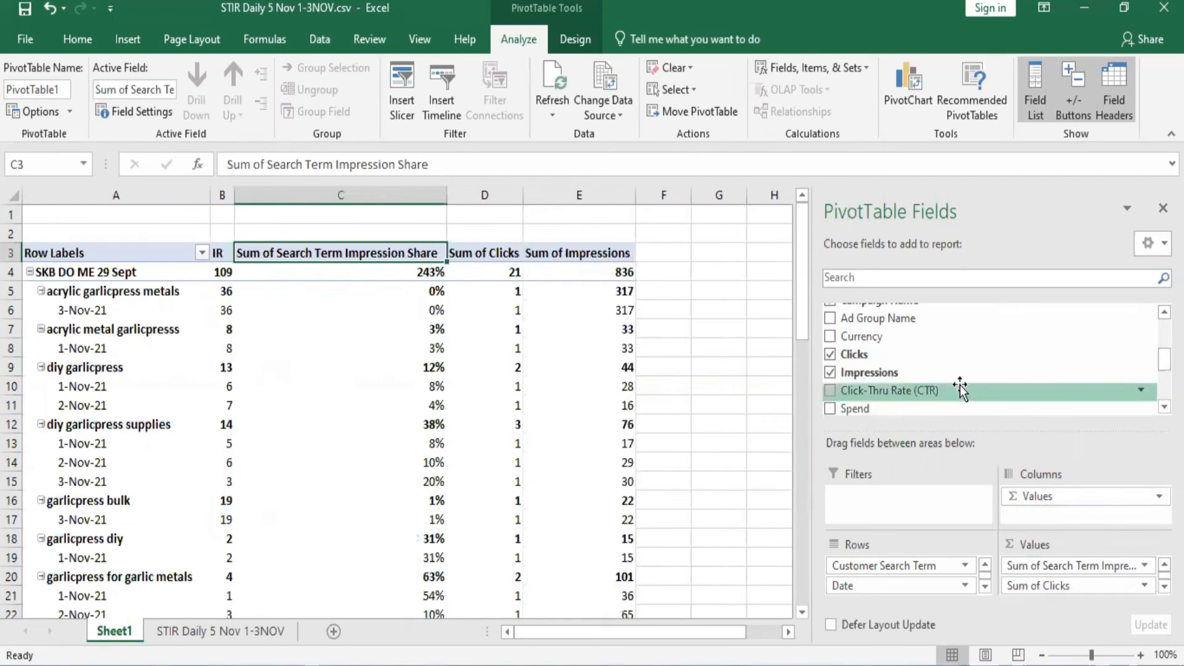
- Add 7 Day Total Orders (#) as the last PivotTable value and close the field list
scroll(960, 386, "down", 1)
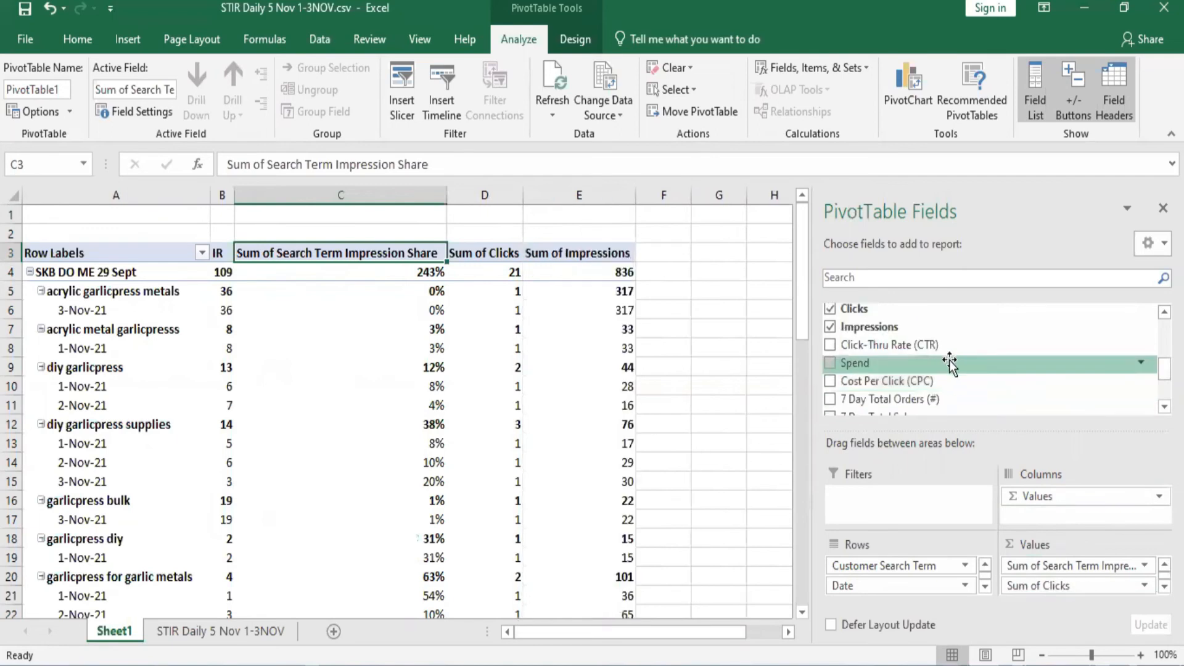
scroll(946, 358, "down", 1)
left_click_drag(950, 364, 1097, 592)
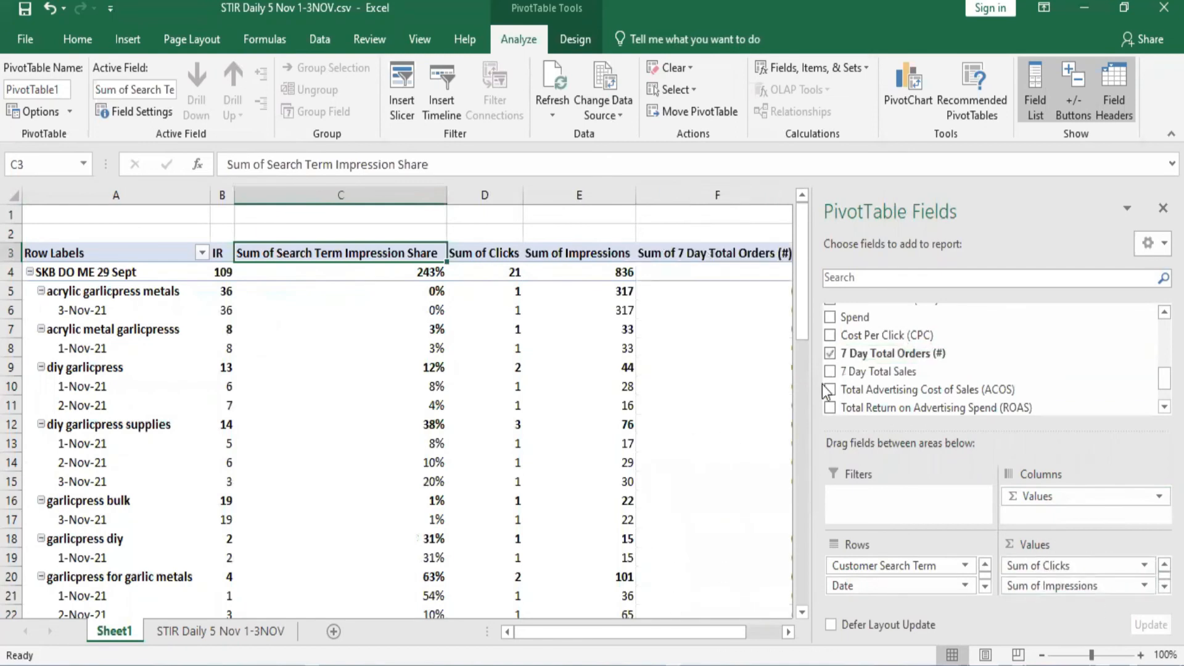
left_click(691, 215)
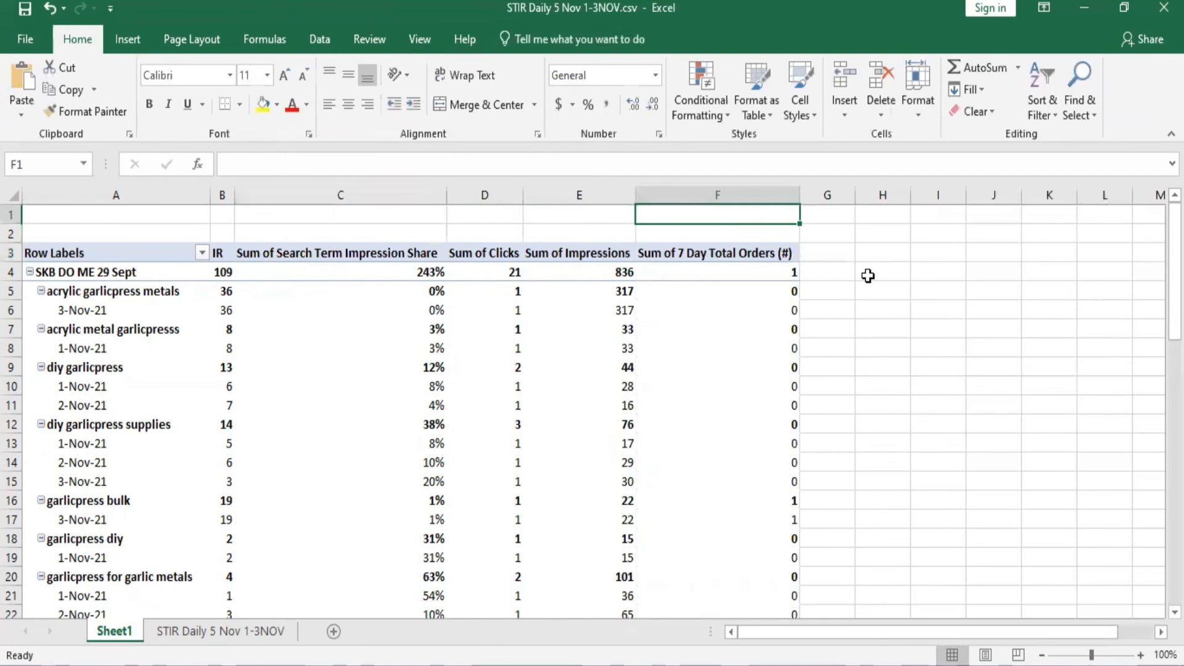
left_click(716, 349)
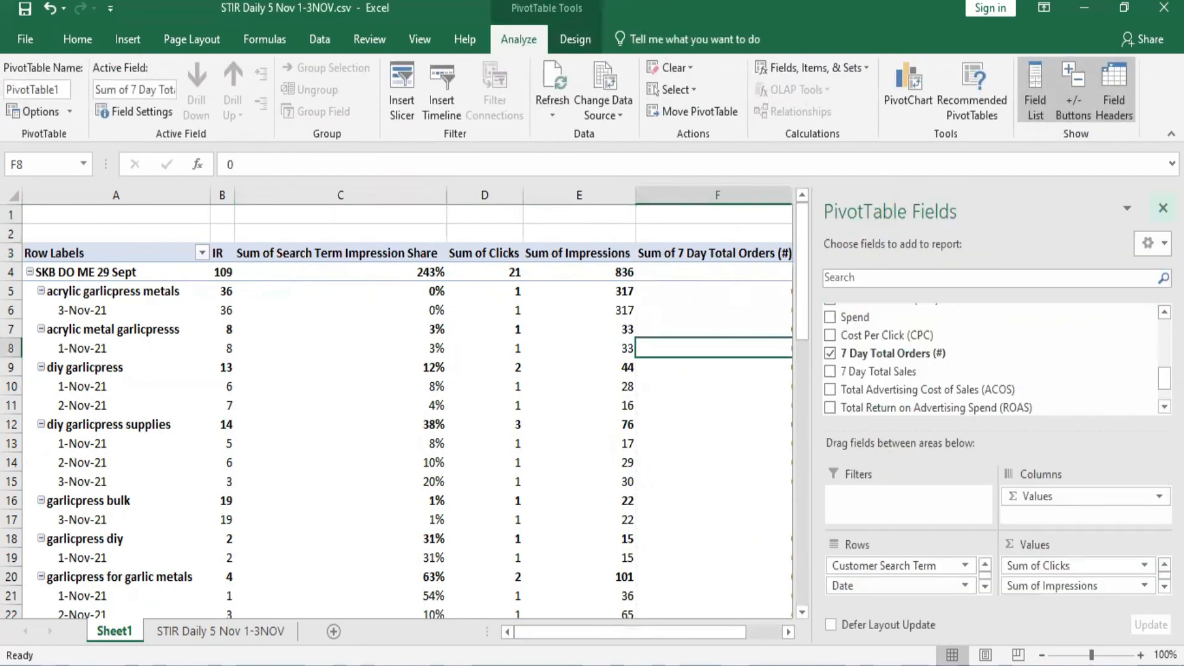
left_click(1164, 196)
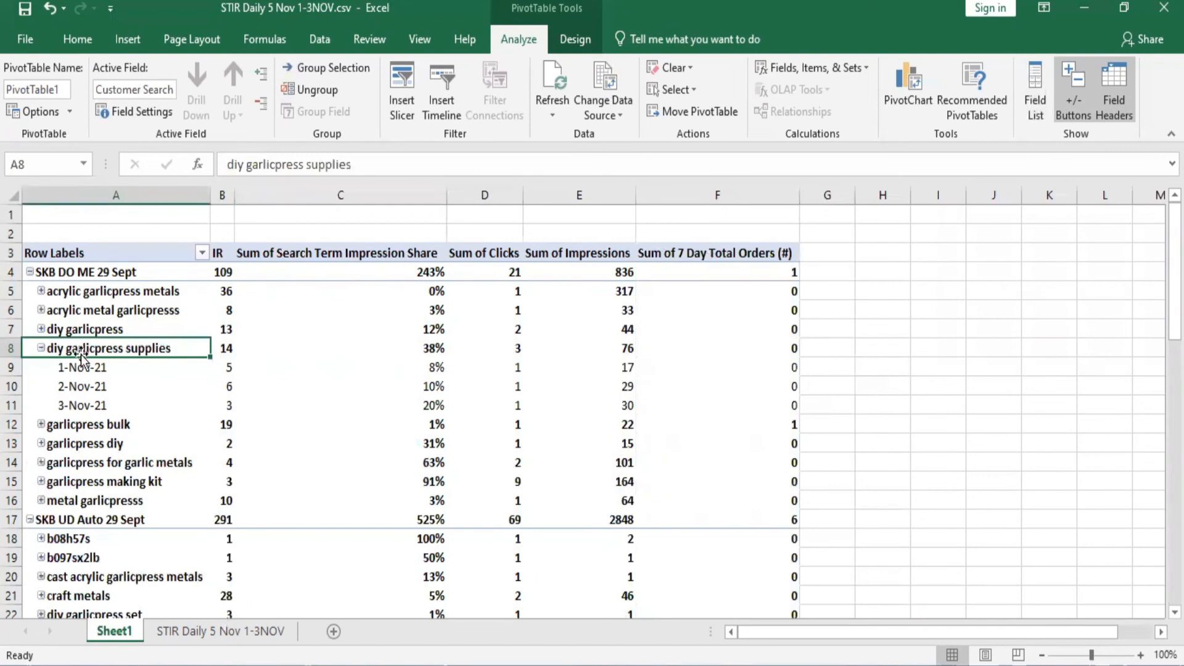
- Examine the daily impression rank, impression share and impressions for diy garlicpress supplies, focusing on 1-Nov-21
left_click_drag(81, 370, 154, 404)
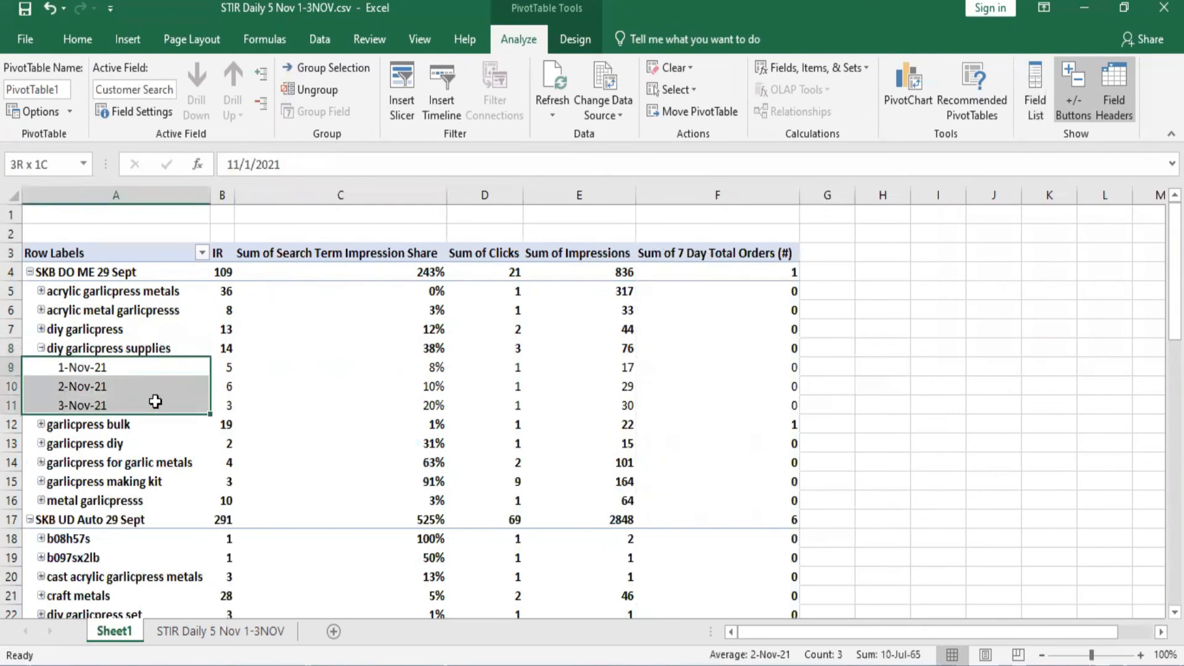
left_click_drag(237, 402, 284, 403)
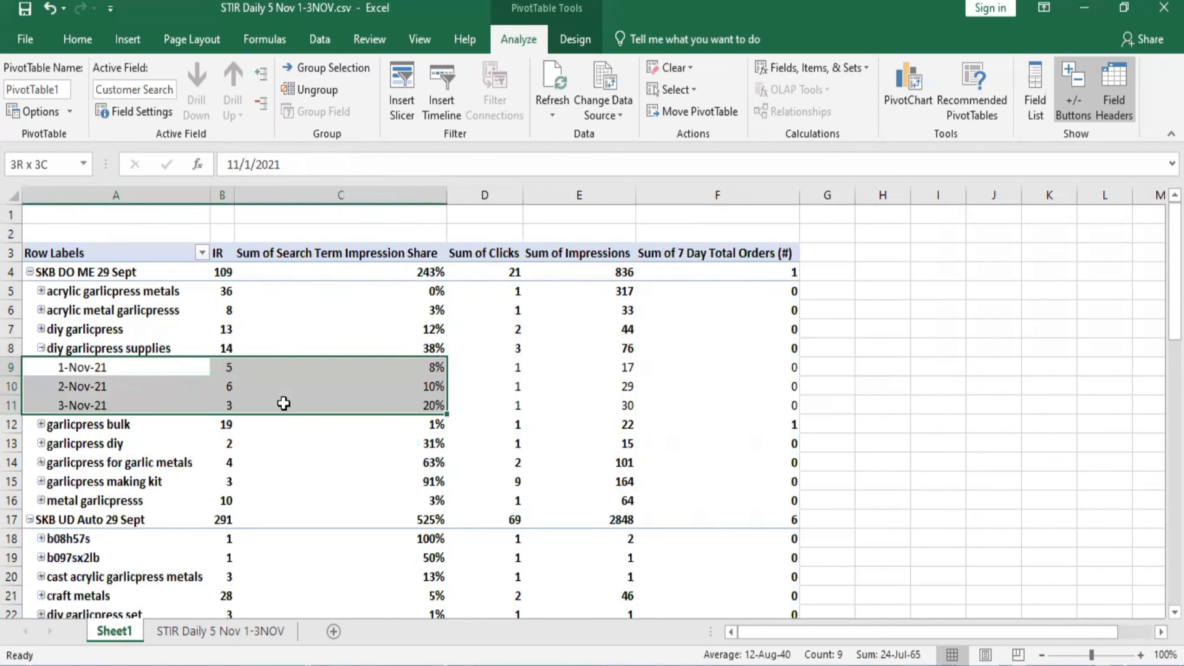
left_click(274, 424)
left_click(114, 370)
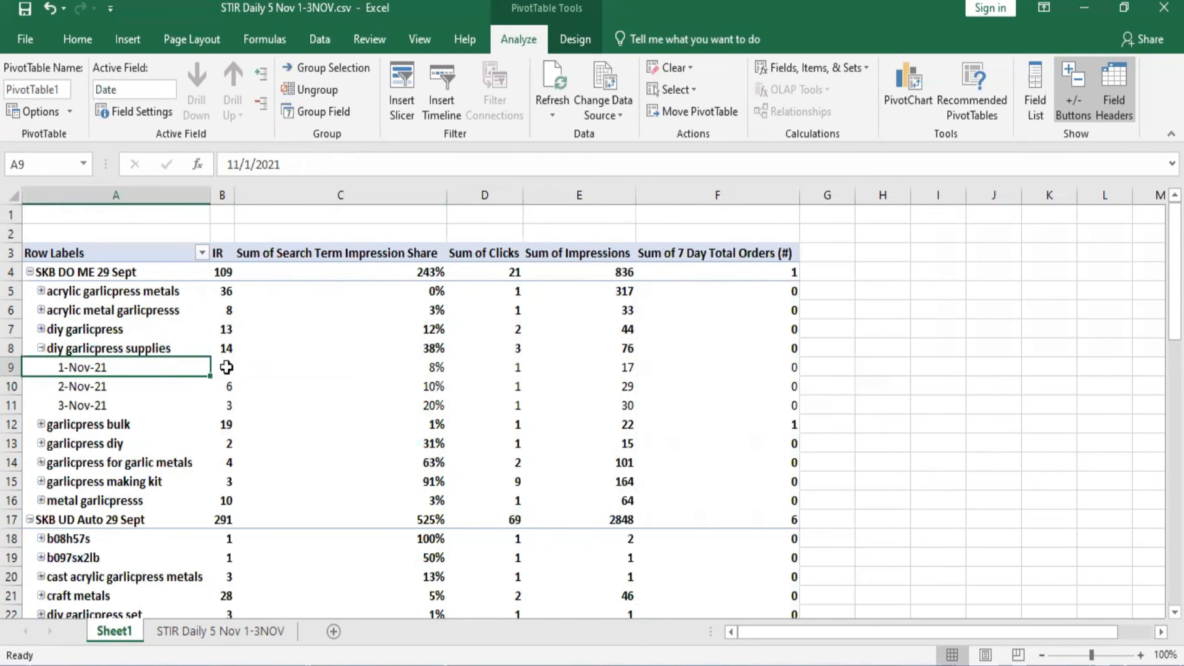
left_click(227, 367)
mouse_move(263, 451)
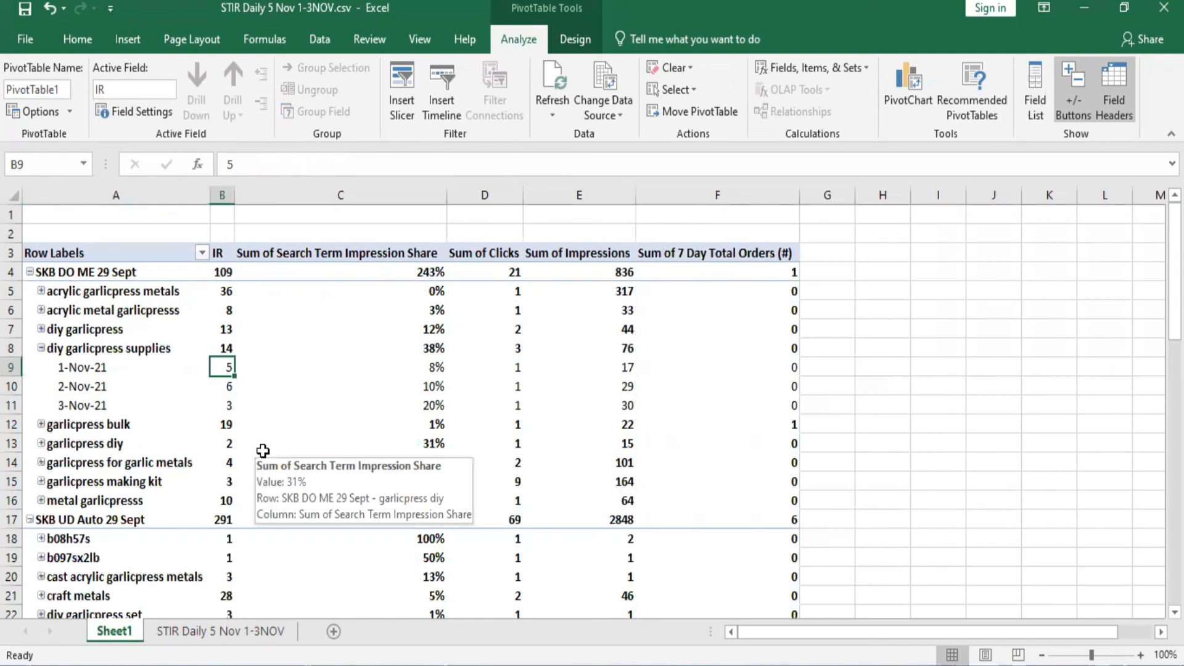
left_click(426, 368)
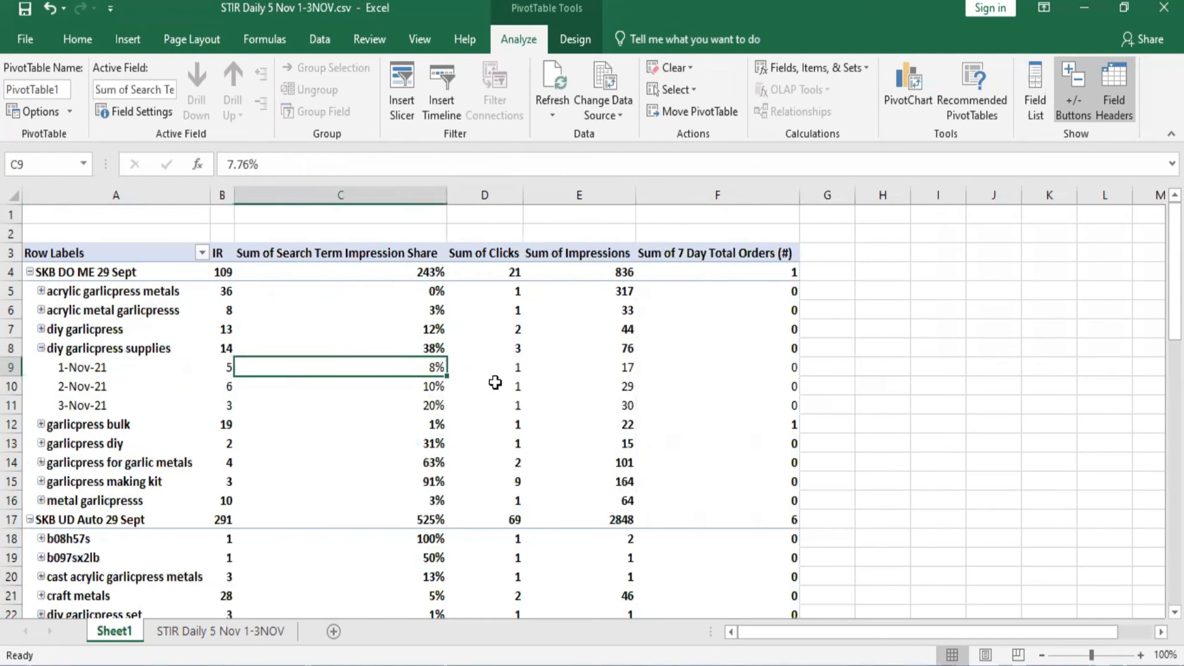
mouse_move(496, 383)
mouse_move(408, 392)
left_click(627, 368)
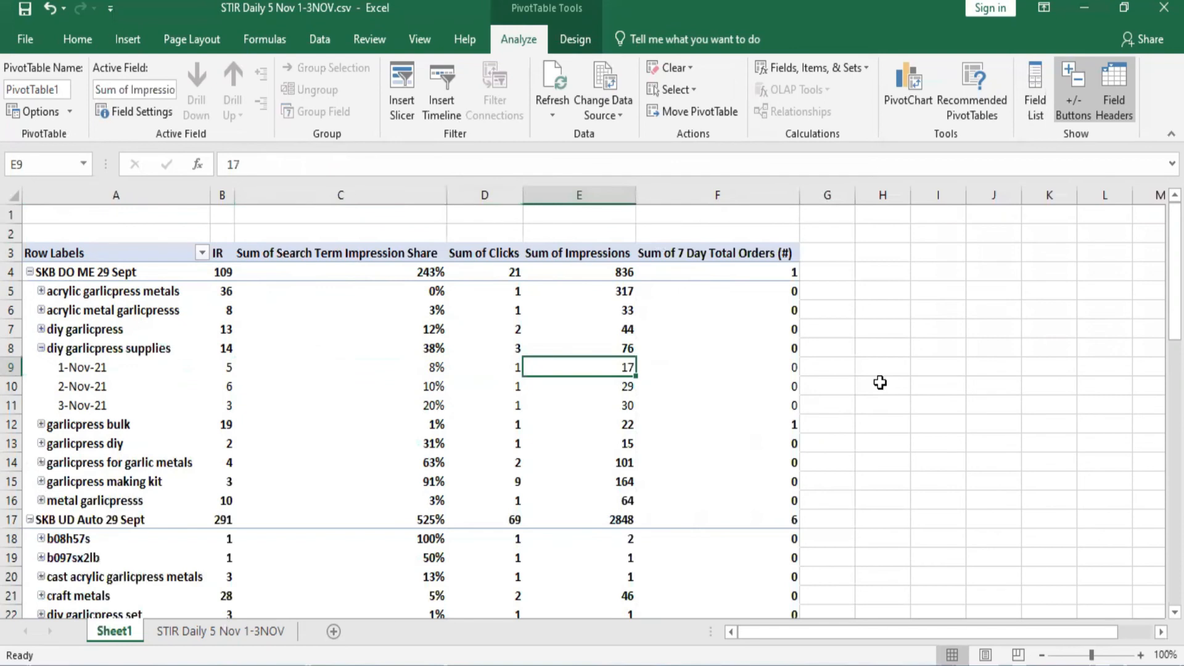
- In G9, enter a formula dividing the 1-Nov-21 impressions of diy garlicpress supplies by its search term impression share
left_click(842, 369)
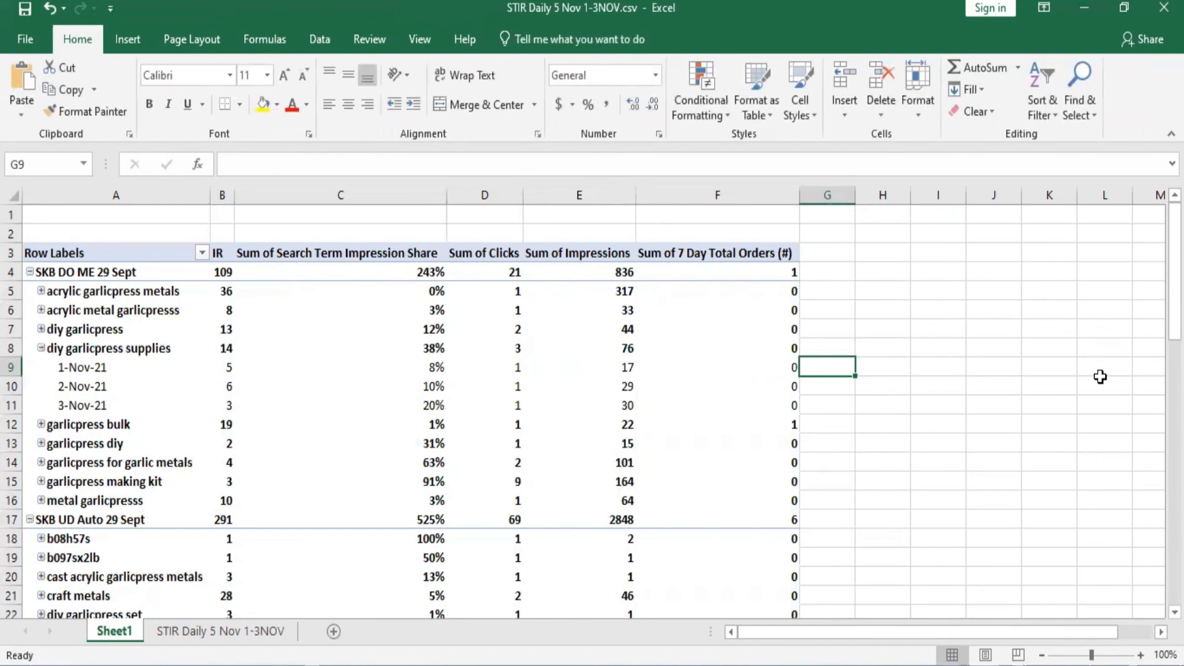
type("=")
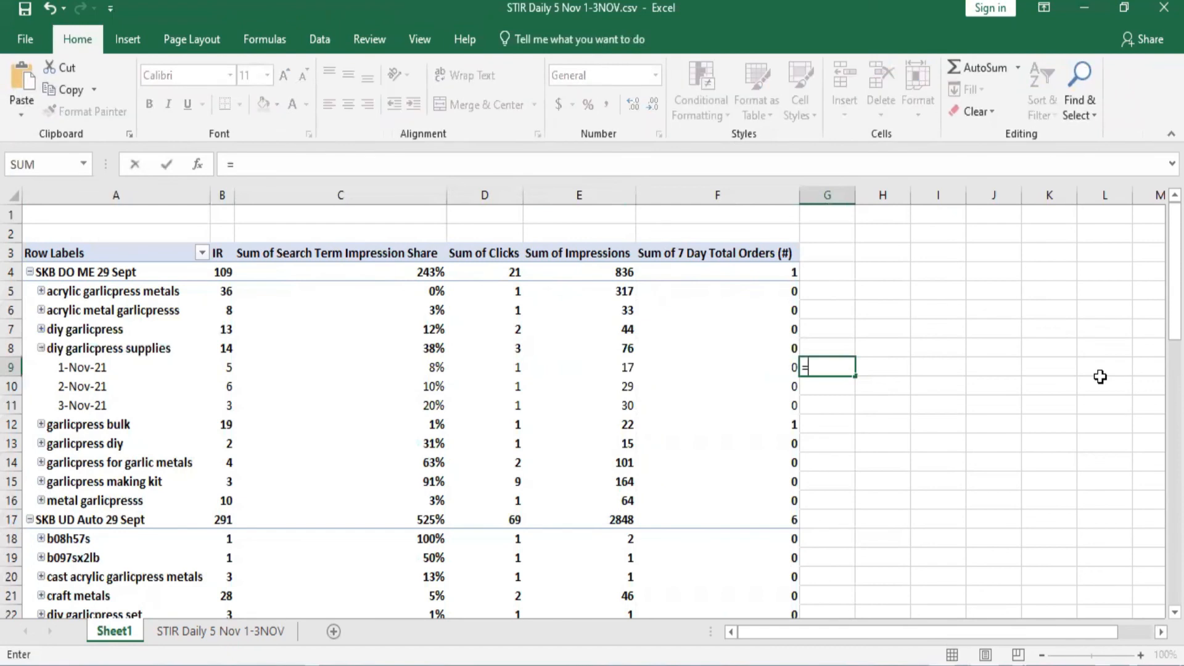
key("Left")
key("Left")
type("/")
key("Left")
key("Left")
key("Left")
key("Left")
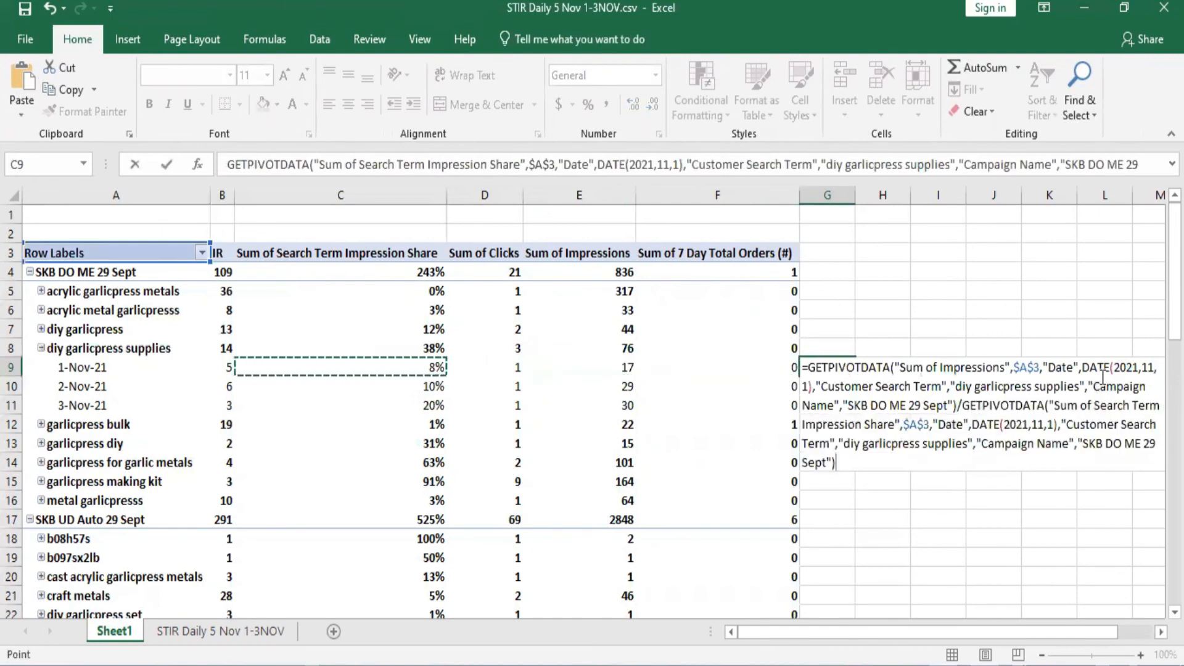
key("Return")
key("Up")
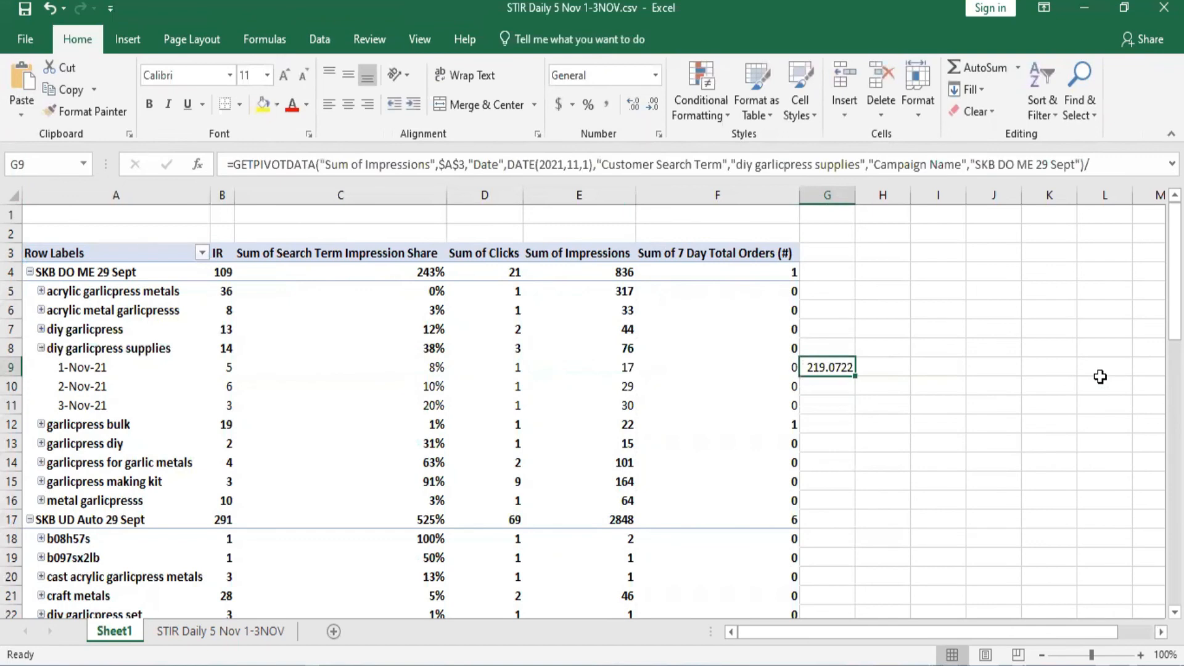
- Review the 1-Nov-21 row of diy garlicpress supplies across date, impression rank and impression share
key("Left")
key("Left")
key("Left")
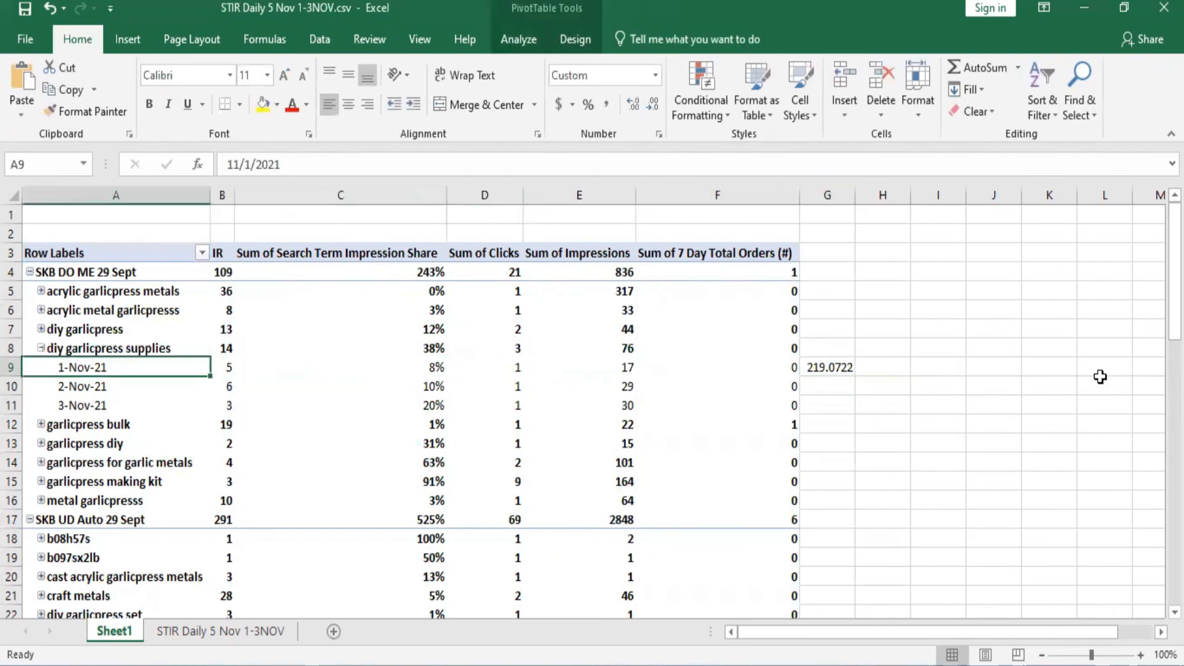
key("Right")
key("Right")
key("Right")
key("Right")
key("Right")
key("Right")
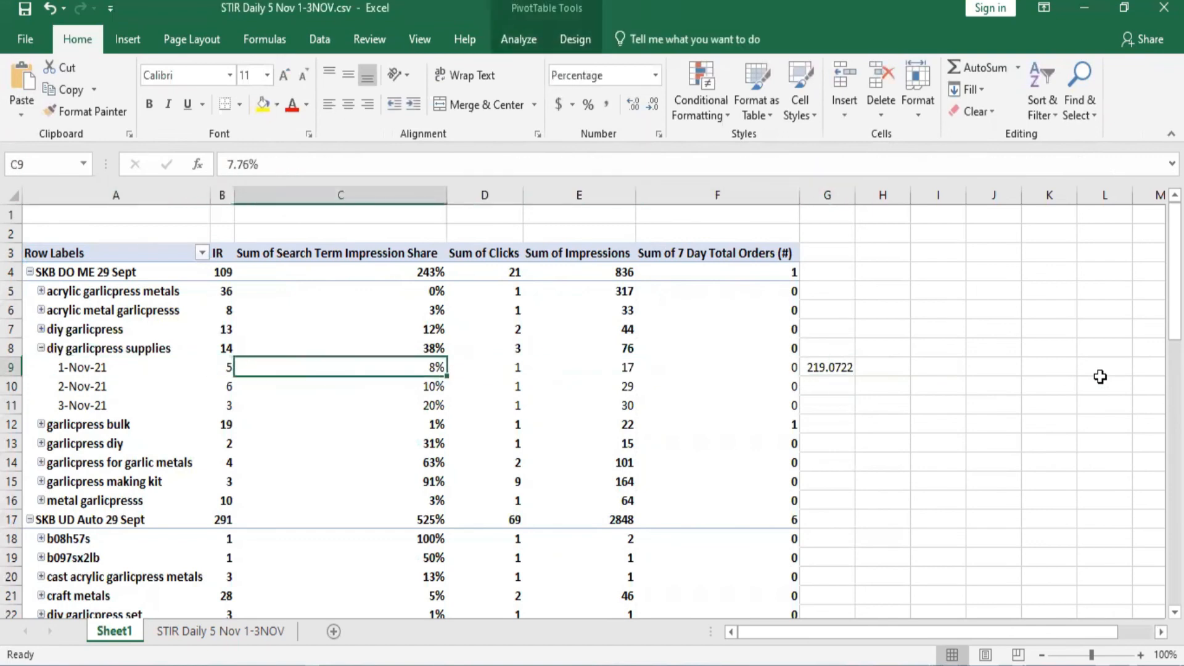
key("Left")
key("Left")
key("Left")
key("Left")
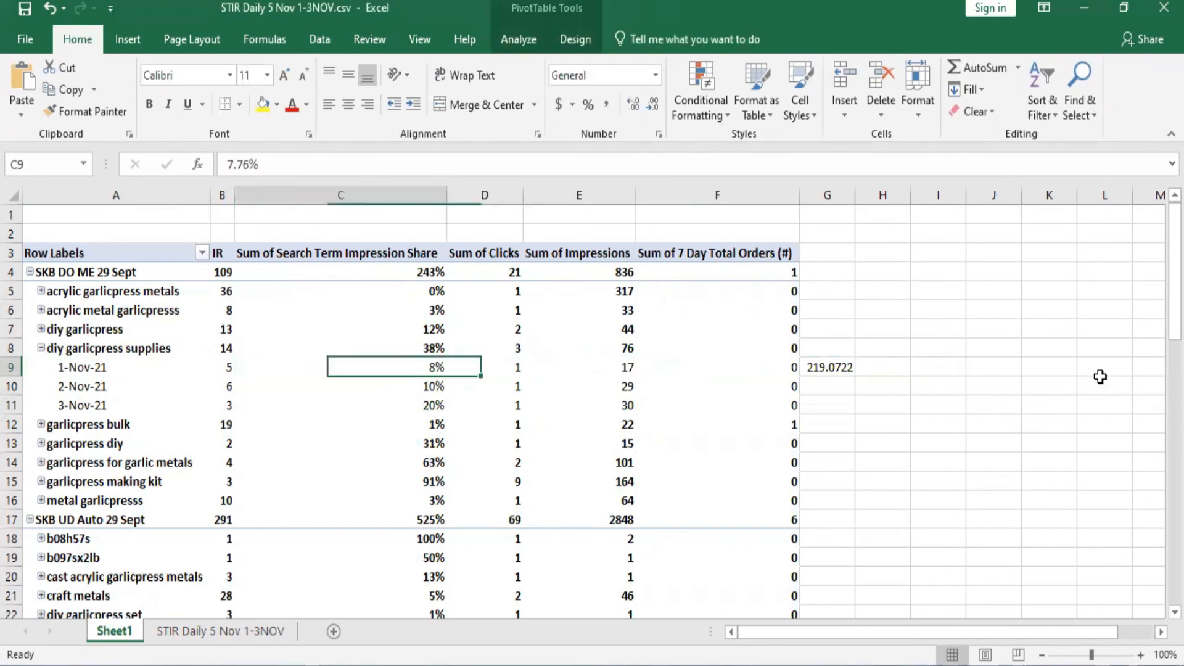
key("Left")
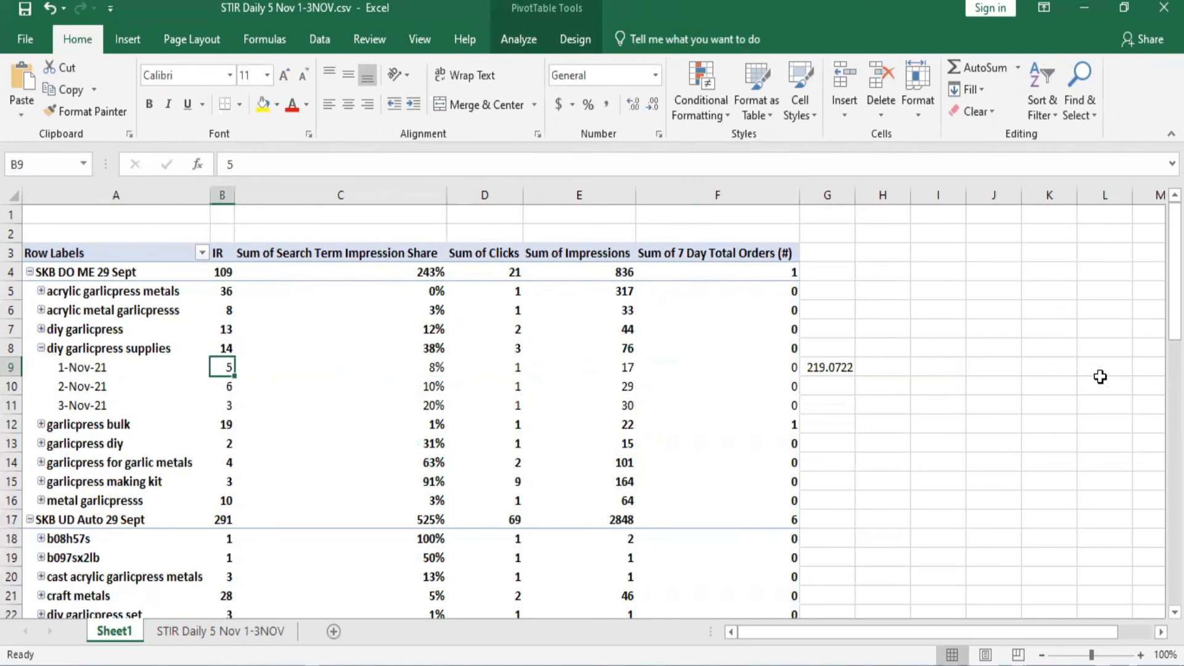
- Examine the 2-Nov-21 row of diy garlicpress supplies across impression rank, share, clicks, impressions and orders
key("Down")
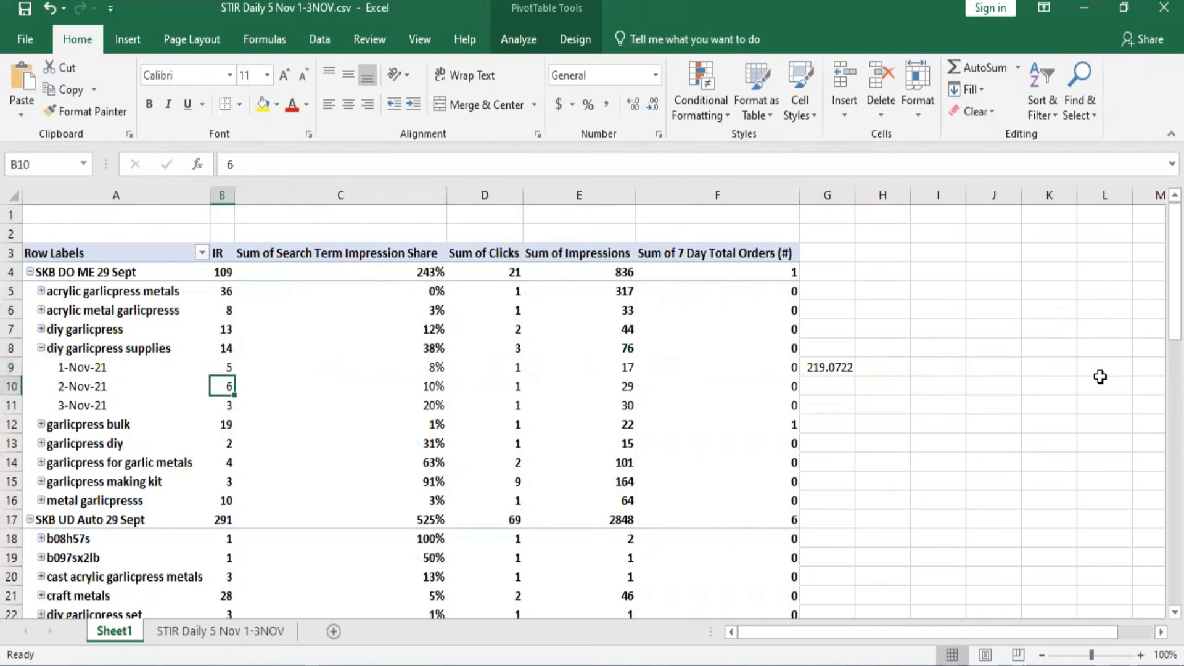
key("Right")
key("Right")
key("Left")
key("Left")
key("Right")
key("Right")
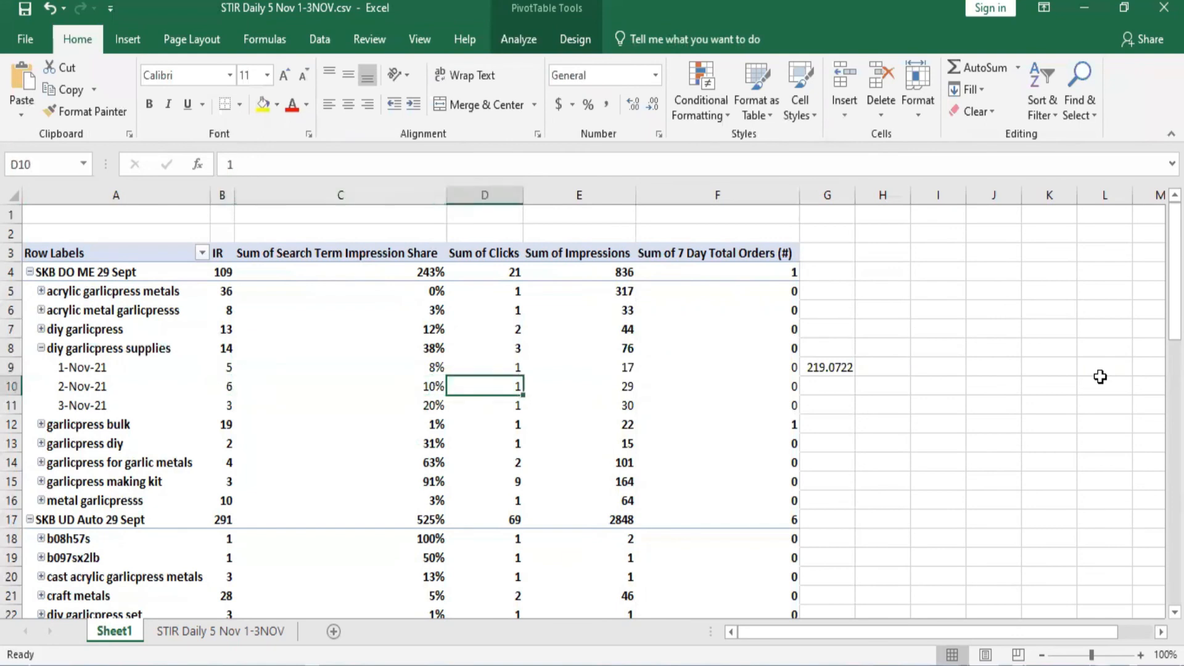
key("Left")
key("Right")
key("Right")
key("Right")
key("Left")
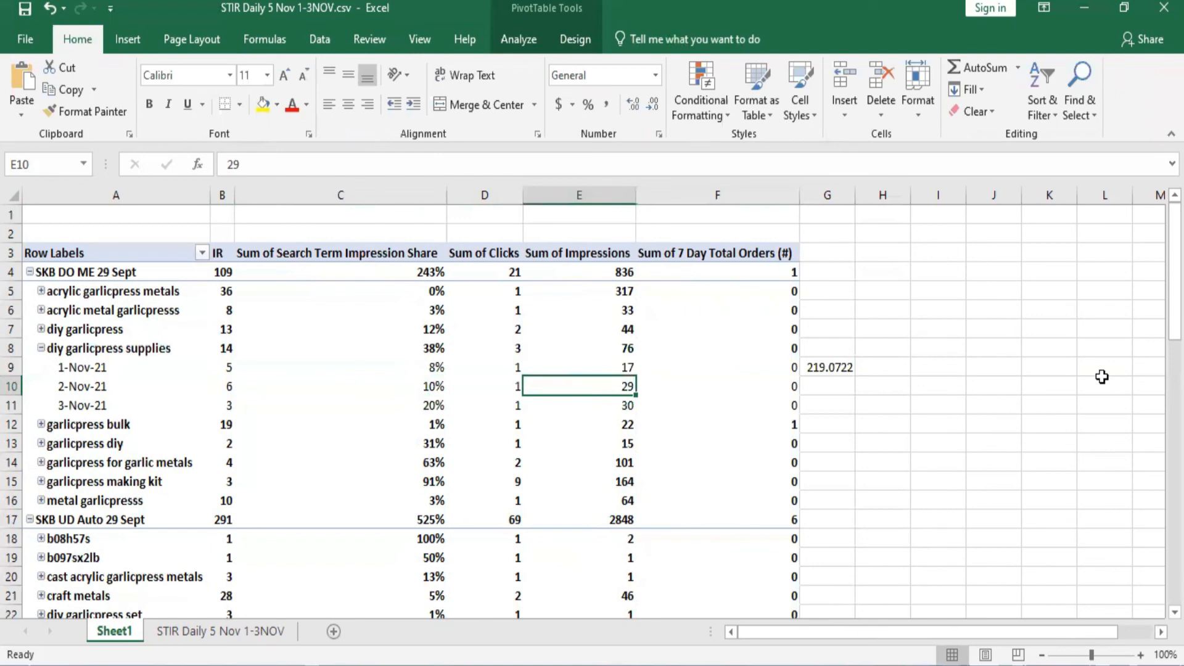
key("Right")
key("Right")
key("Left")
key("Left")
key("Left")
key("Left")
key("Left")
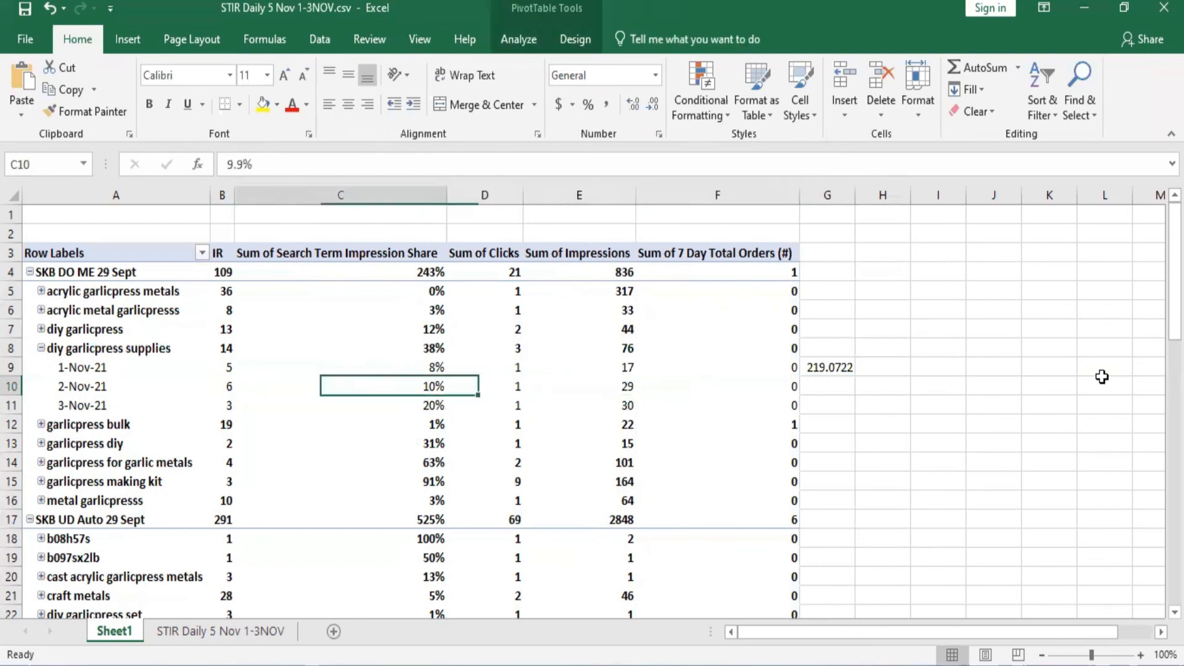
- Examine the 3-Nov-21 row of diy garlicpress supplies for impression rank, impression share, clicks and impressions
key("Down")
key("Left")
key("Right")
key("Left")
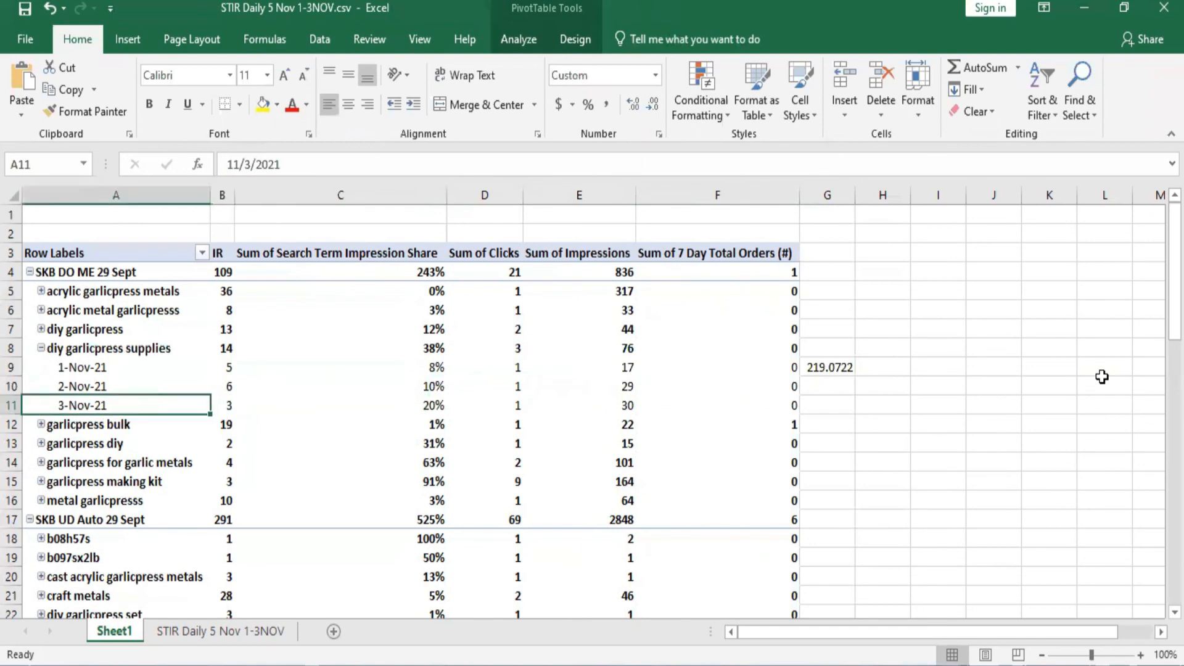
key("Right")
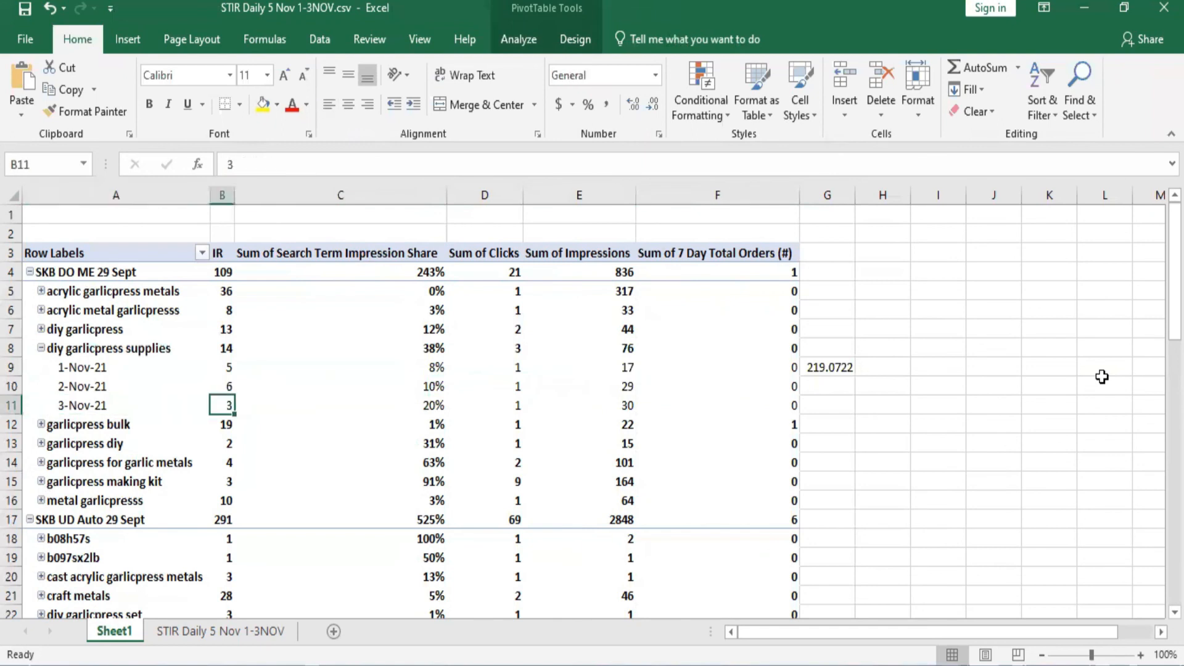
key("Right")
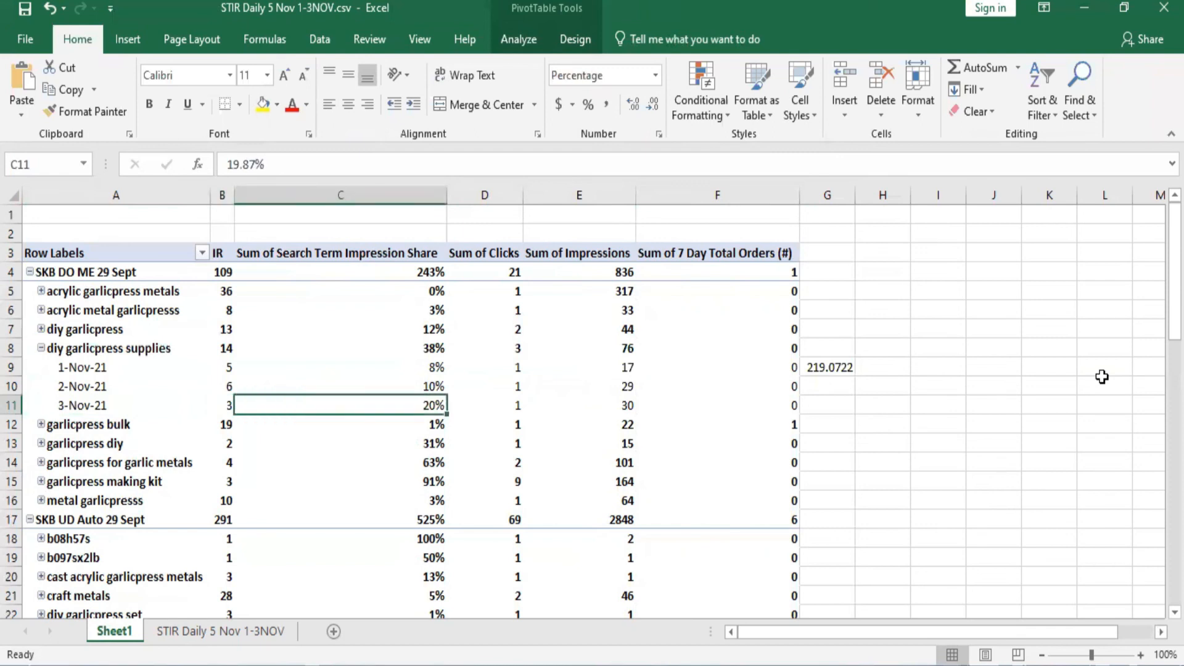
key("Right")
key("Right")
key("Left")
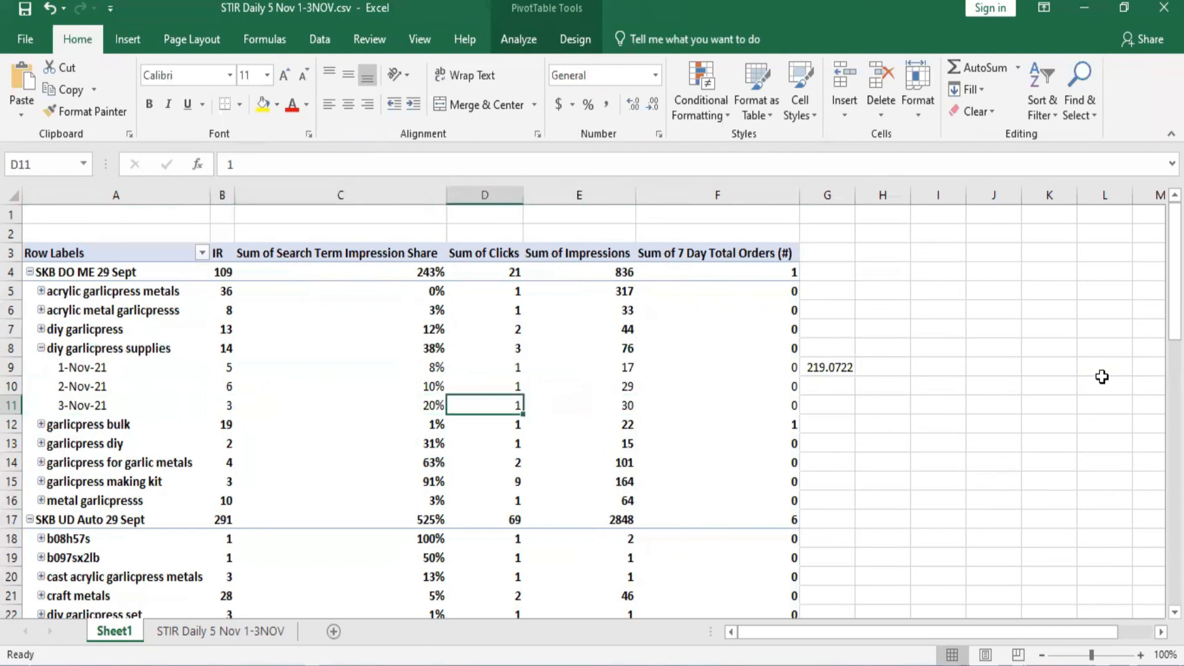
- Check the 3-Nov-21 impressions and orders of diy garlicpress supplies, and return to its 1-Nov-21 date
key("Right")
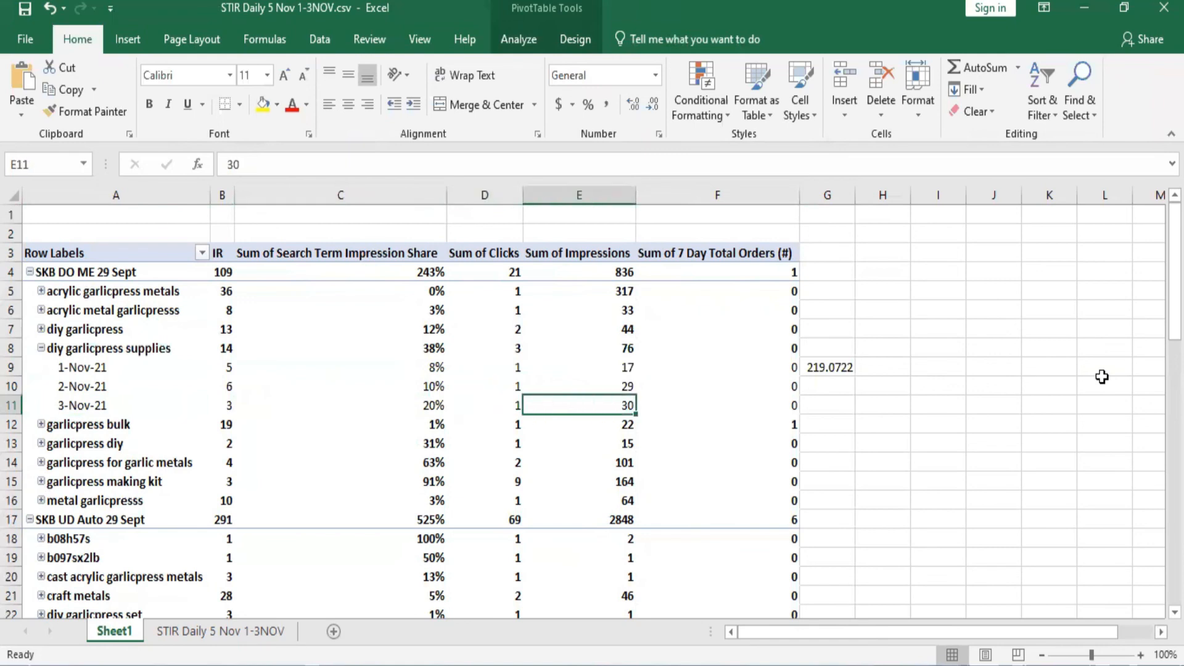
key("Right")
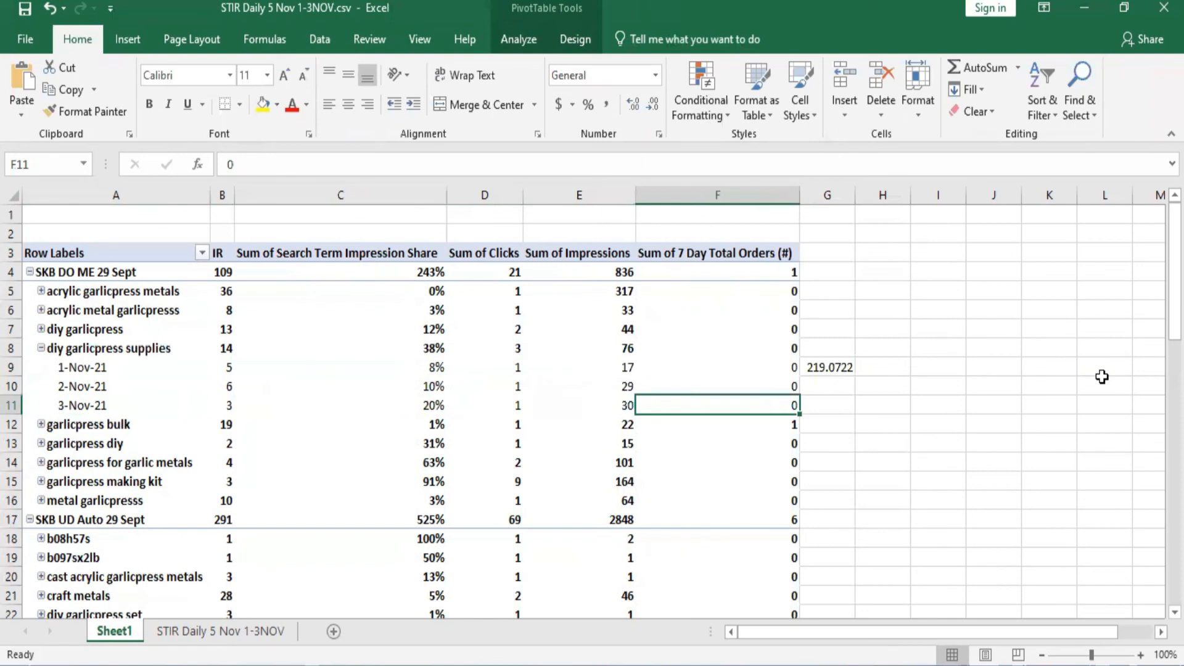
key("Left")
key("Home")
key("Up")
key("Up")
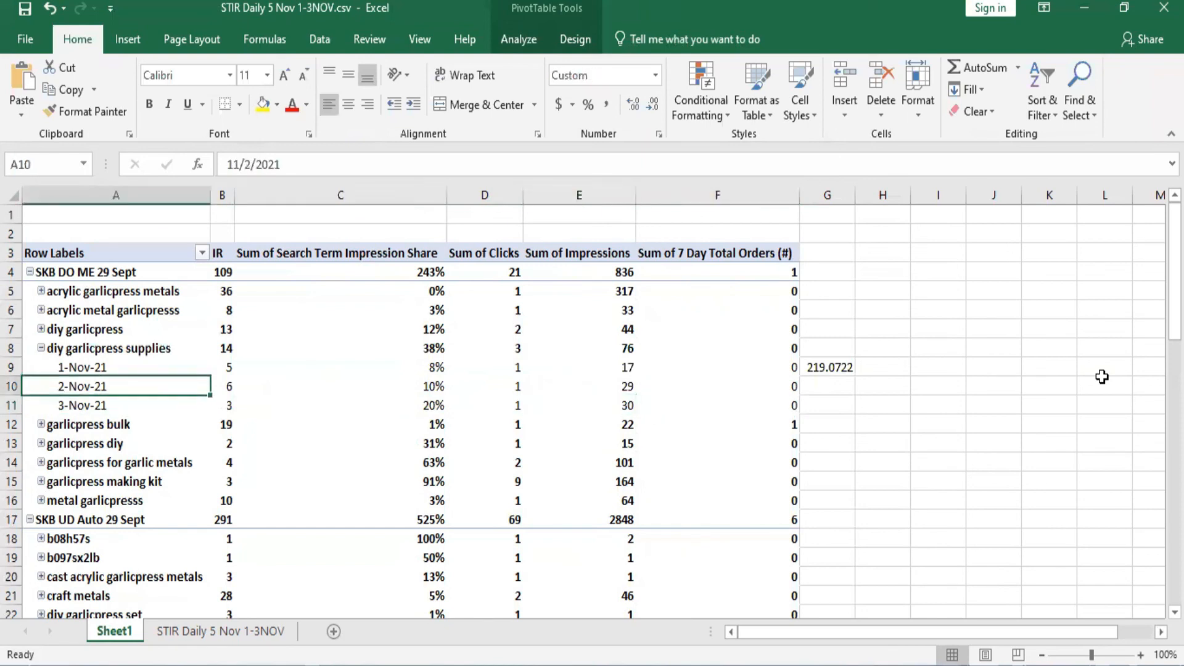
- Highlight the 1-Nov-21 row of diy garlicpress supplies from the date through column G to review it
key("shift+Right")
key("shift+Right")
key("shift+Right")
key("shift+Right")
key("shift+Right")
key("shift+Right")
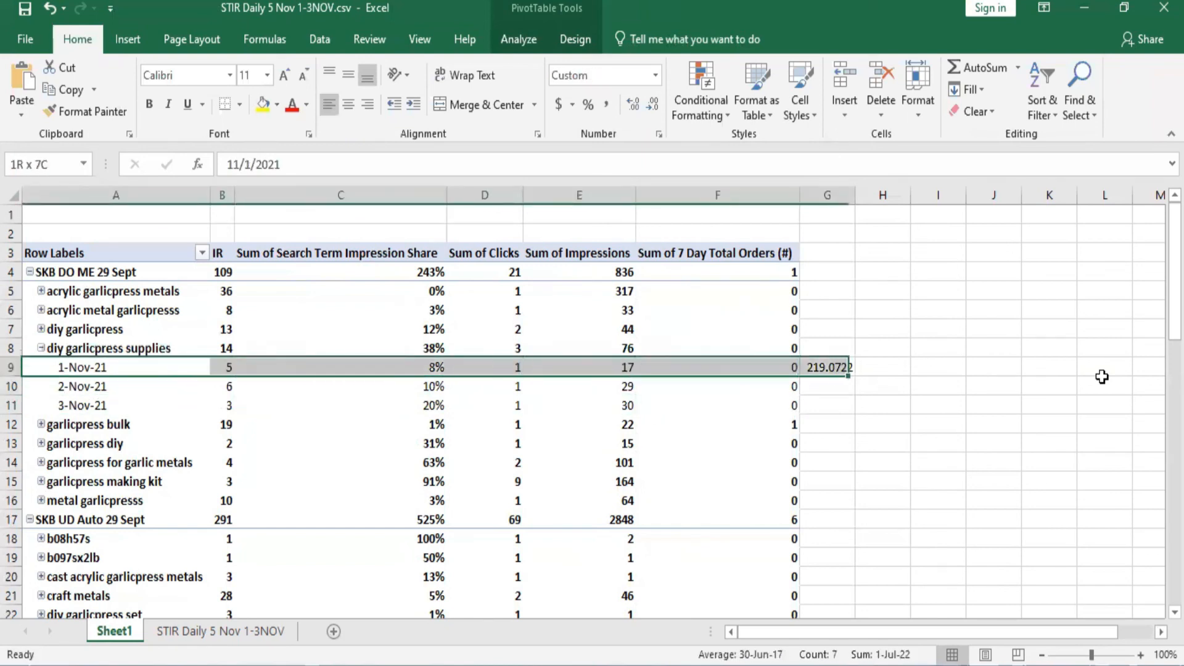
key("Home")
key("shift+Left")
key("shift+Left")
- Go to the 1-Nov-21 row of diy garlicpress supplies and look across impression rank, cost per click and impression share
left_click(685, 382)
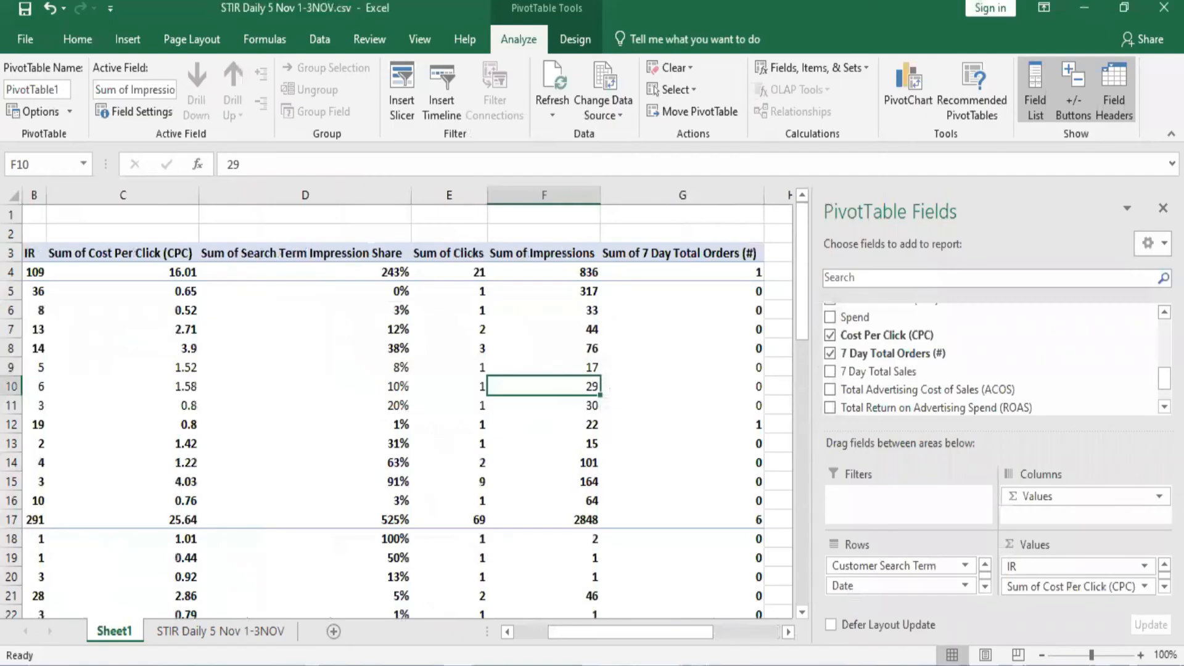
left_click(188, 310)
key("Left")
key("Left")
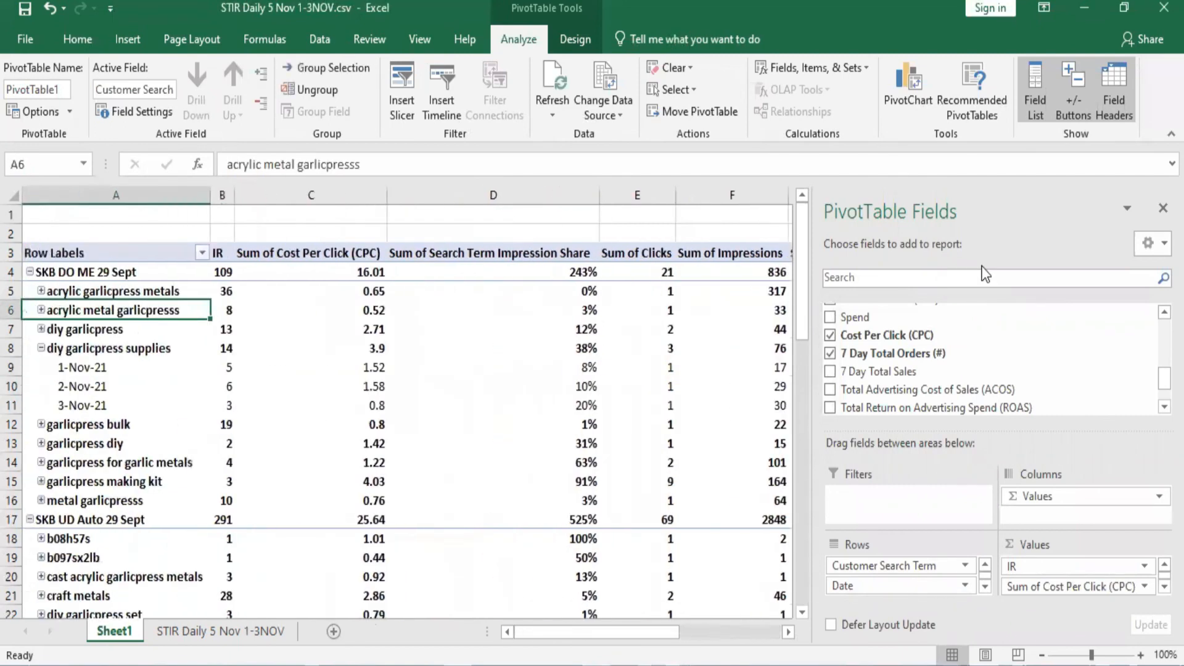
key("Down")
key("Down")
key("Down")
key("Right")
key("Right")
key("Right")
key("Left")
key("Left")
key("Left")
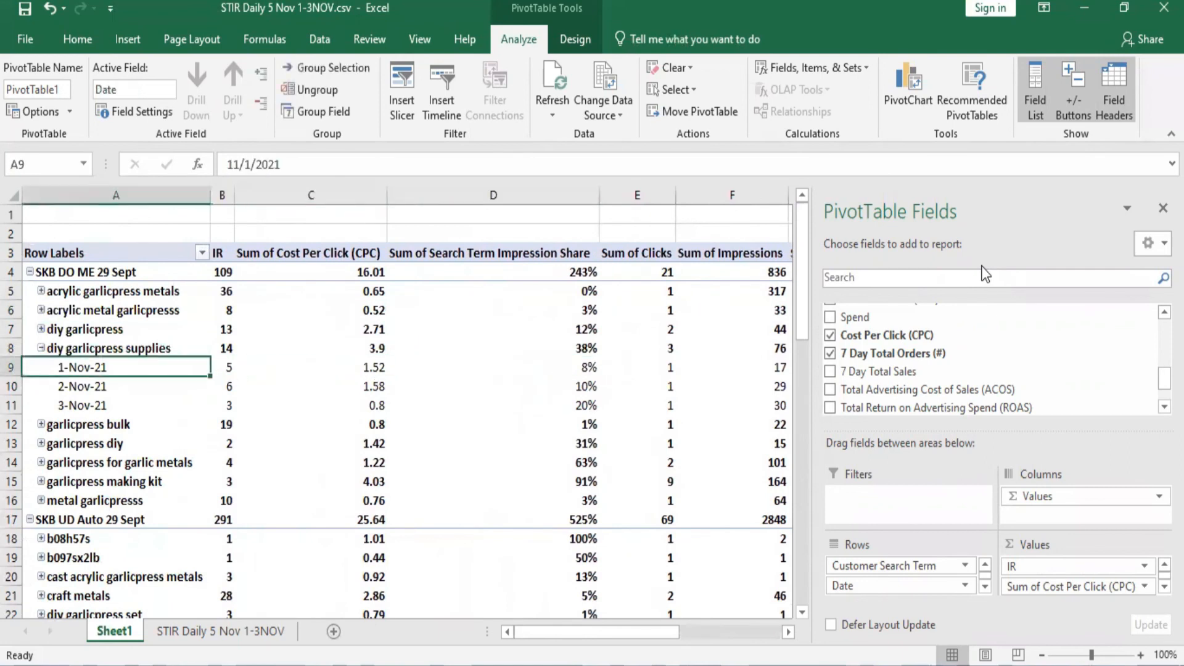
- Compare the cost per click of diy garlicpress supplies across 1-Nov-21, 2-Nov-21 and 3-Nov-21
key("Right")
key("Right")
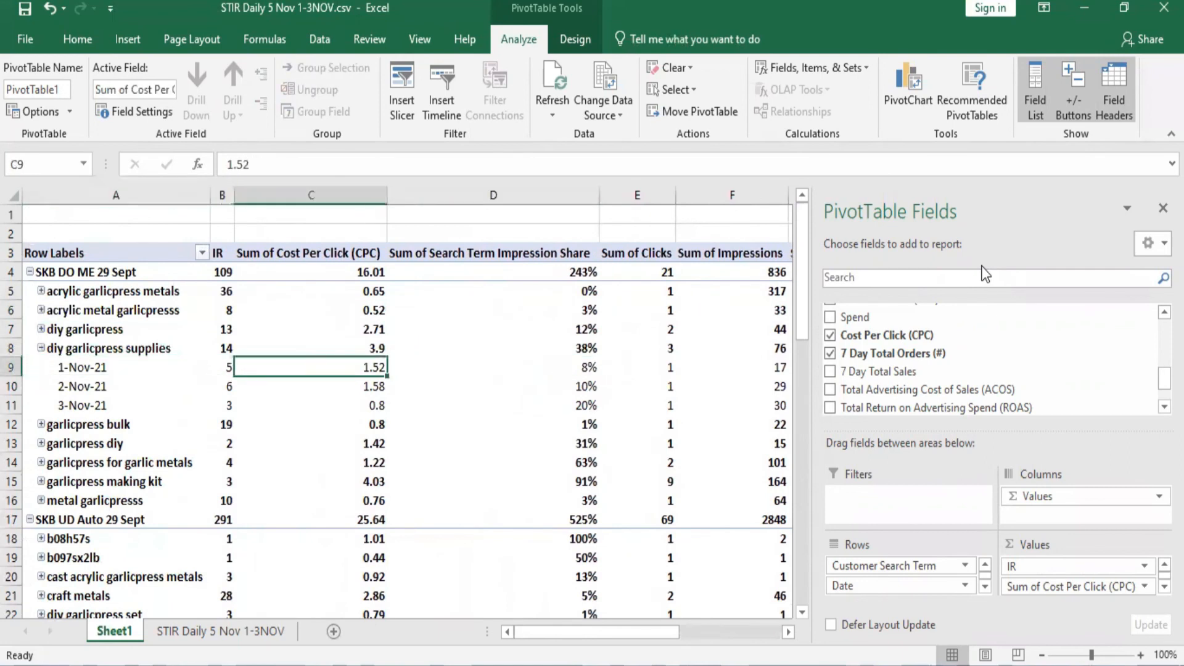
key("Down")
key("Up")
key("Down")
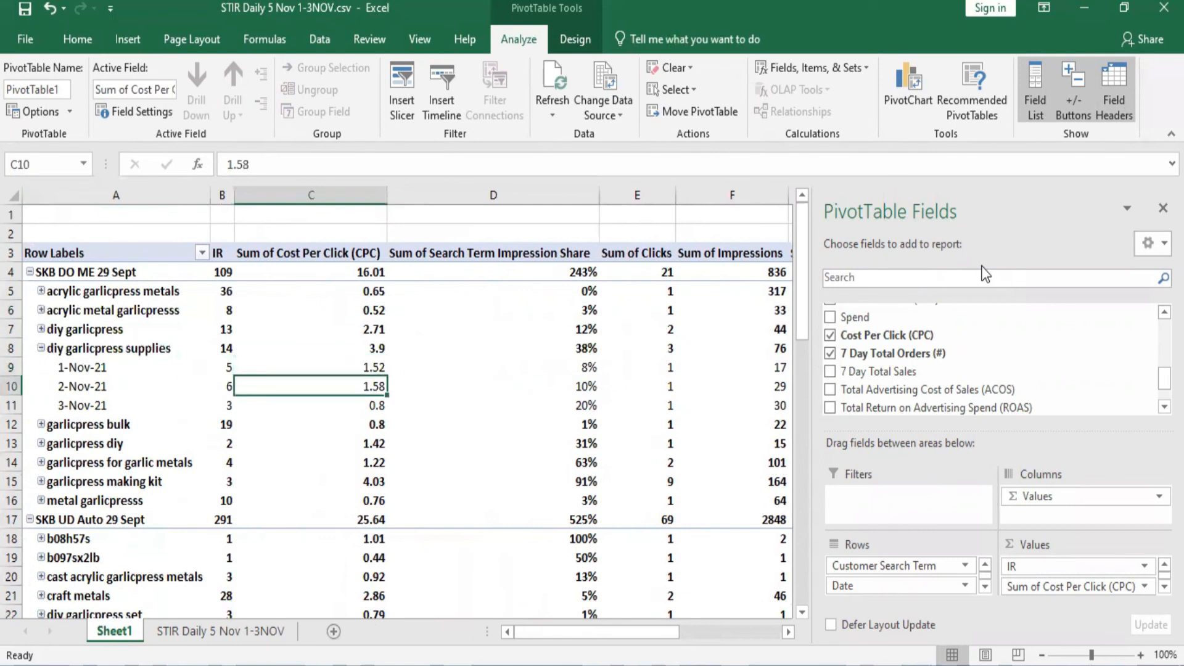
key("Down")
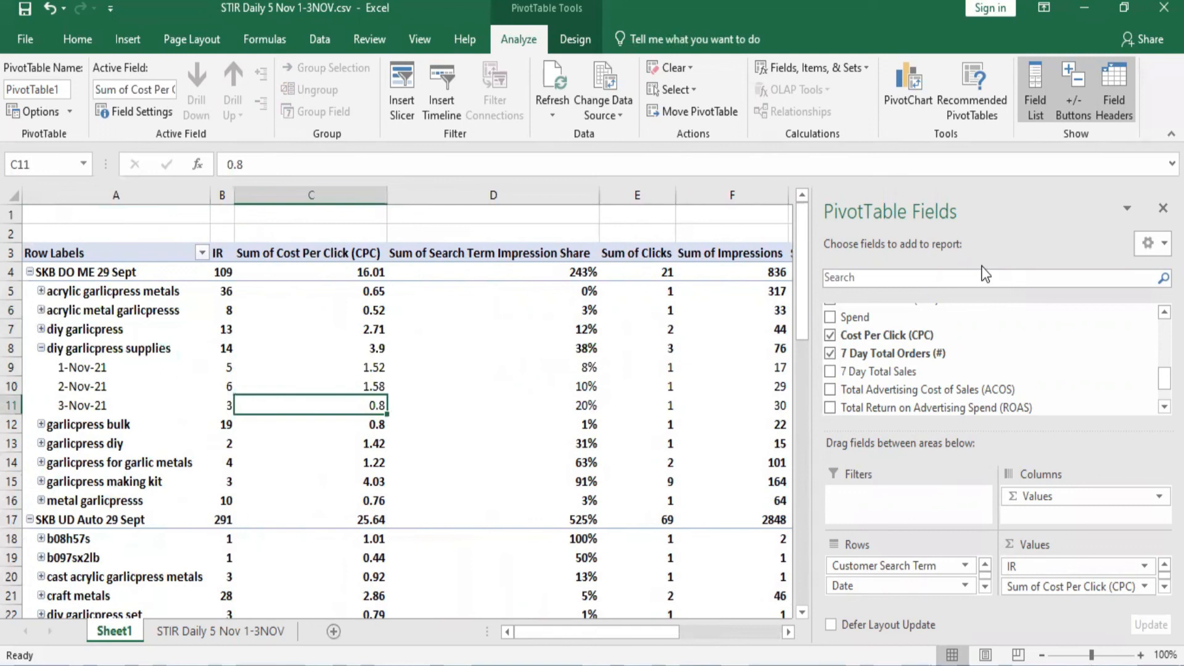
key("Left")
key("Left")
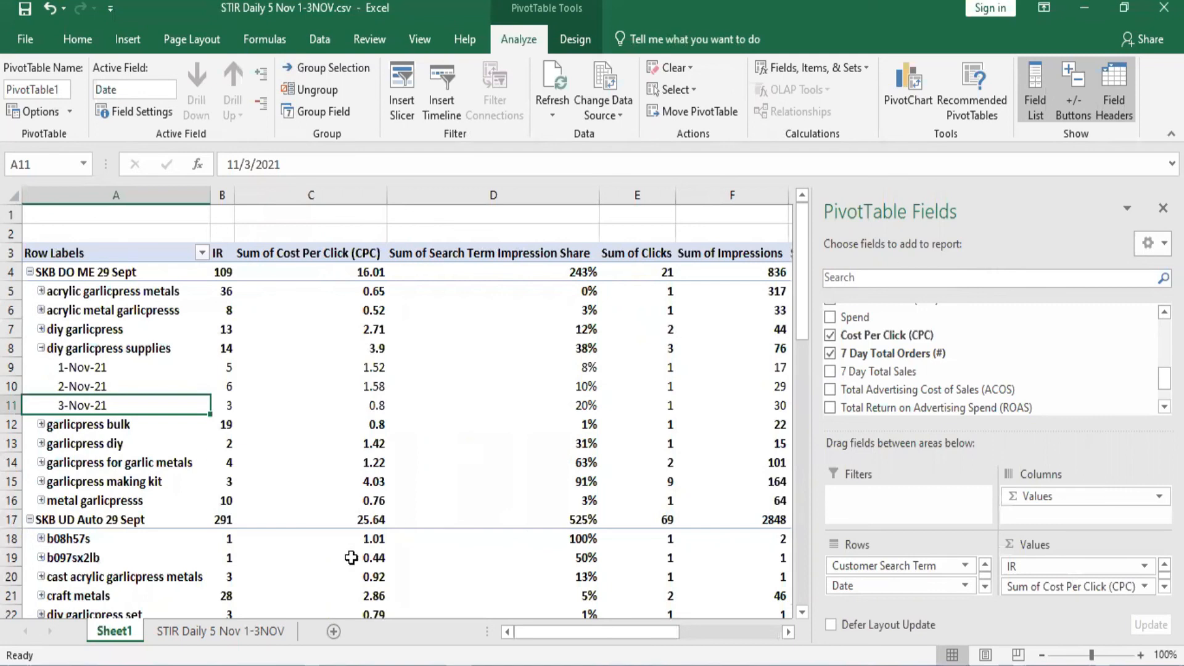
- Open the STIR Daily 5 Nov 1-3NOV sheet and review its search term, impression rank and impression share headings
left_click(208, 628)
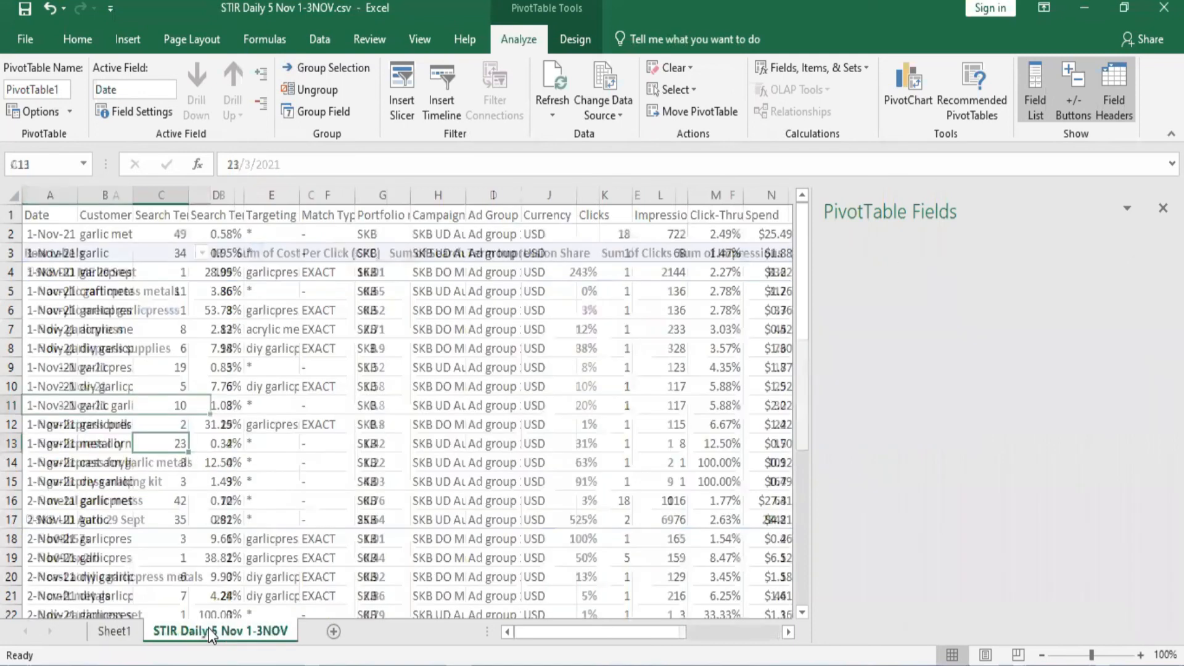
left_click(52, 236)
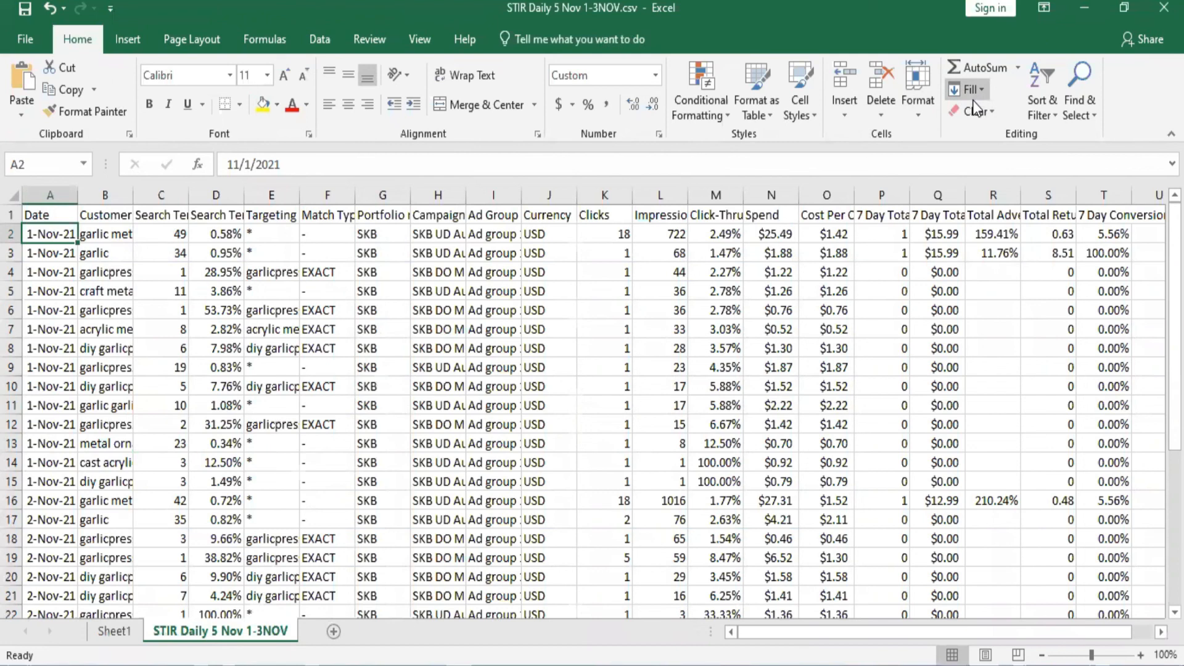
key("Right")
key("Up")
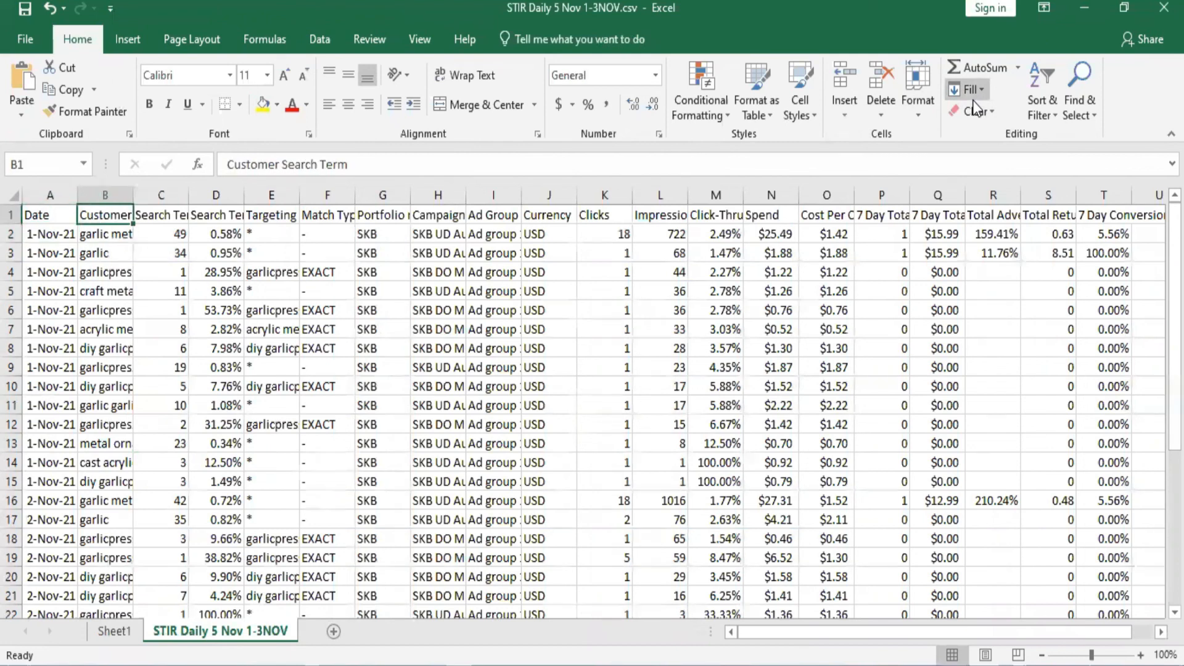
key("Right")
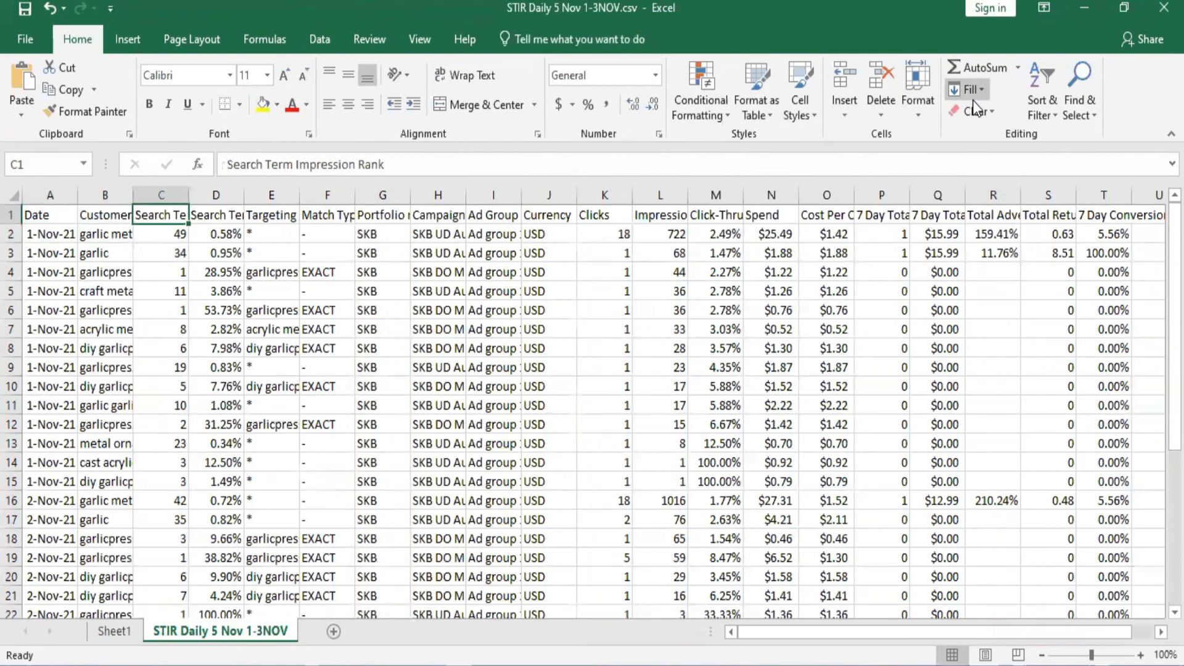
key("Right")
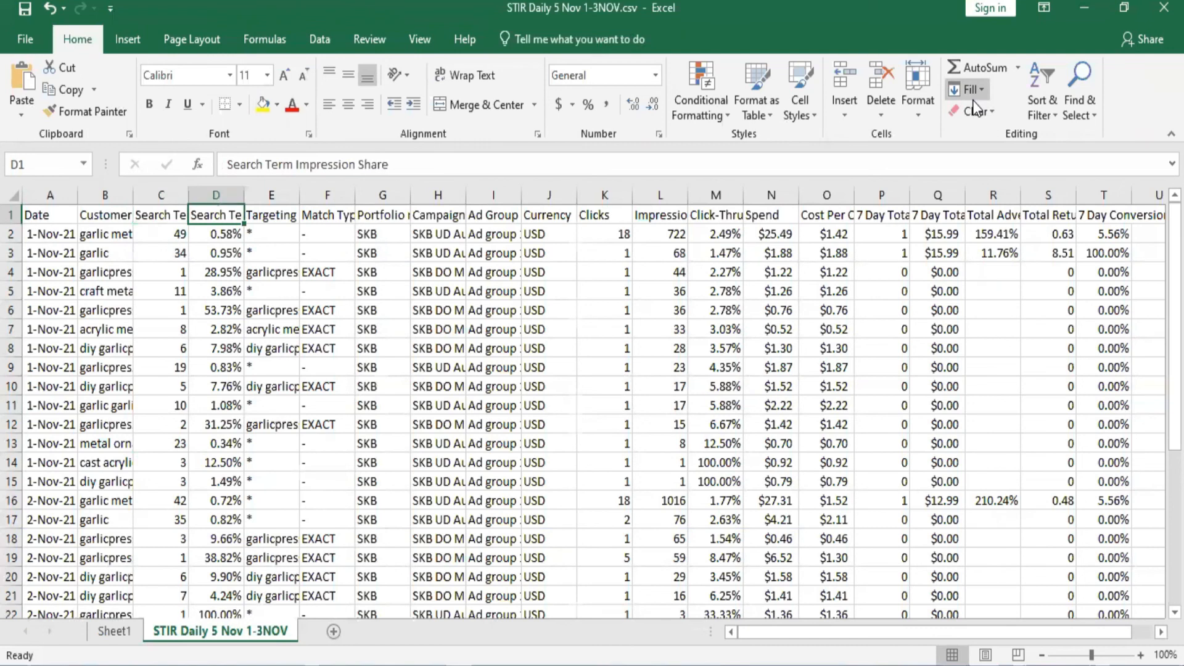
- Examine the targeting, match type, portfolio and campaign name in row 4 of the source data
key("Right")
key("Down")
key("Down")
key("Down")
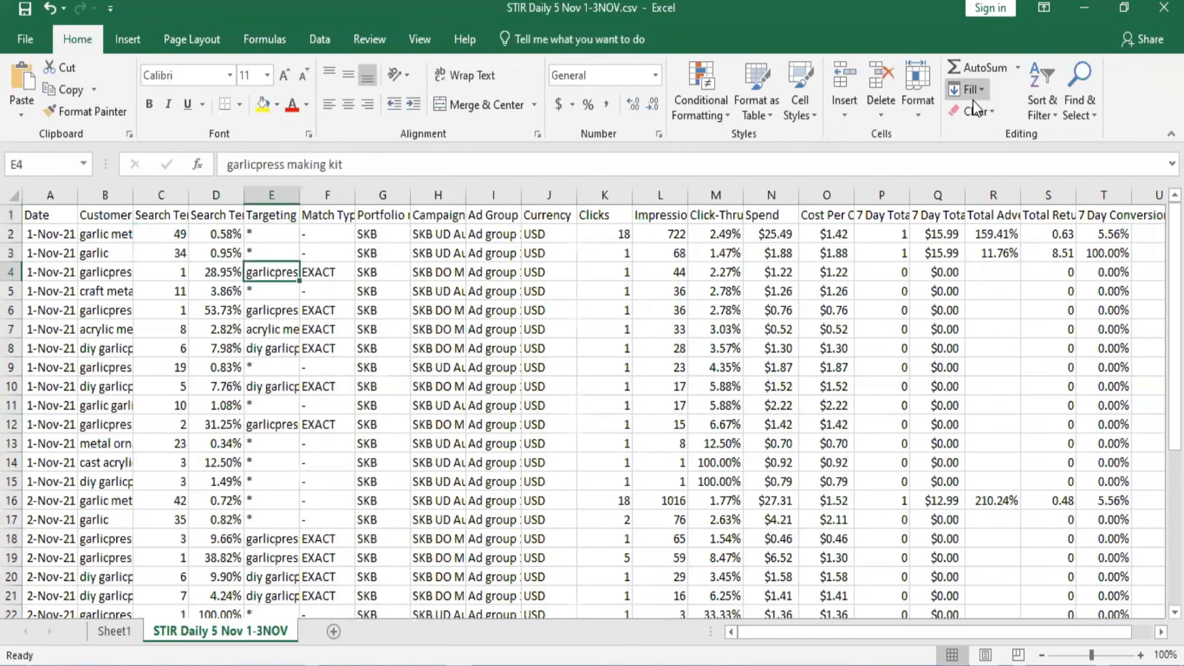
key("Right")
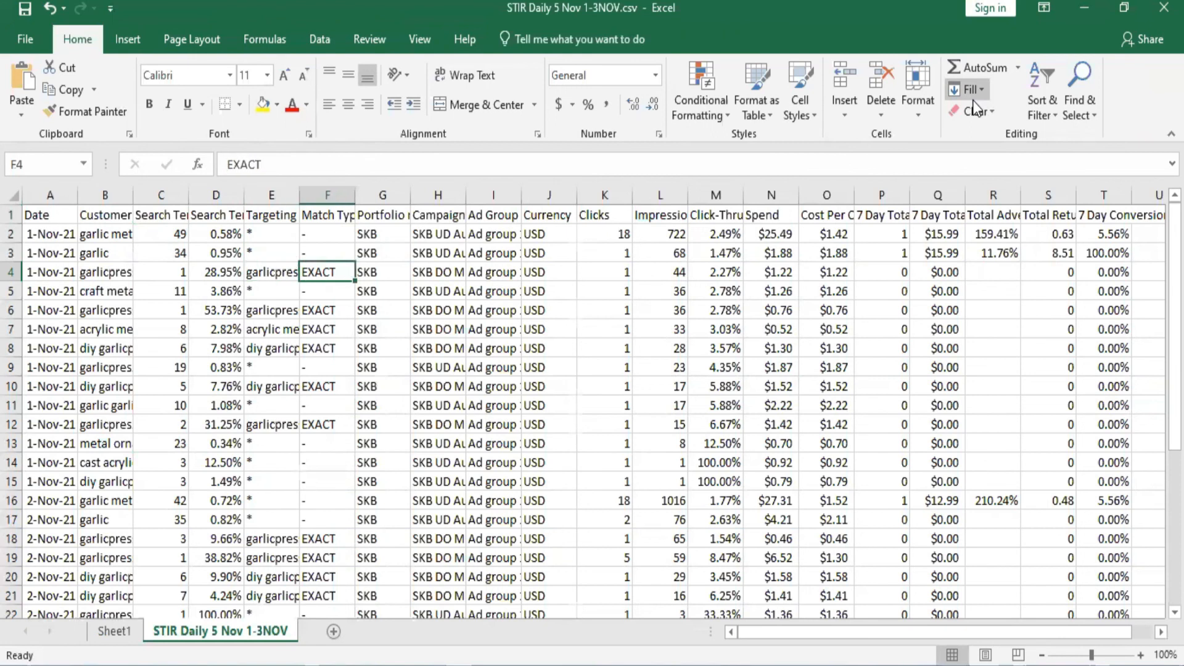
key("Right")
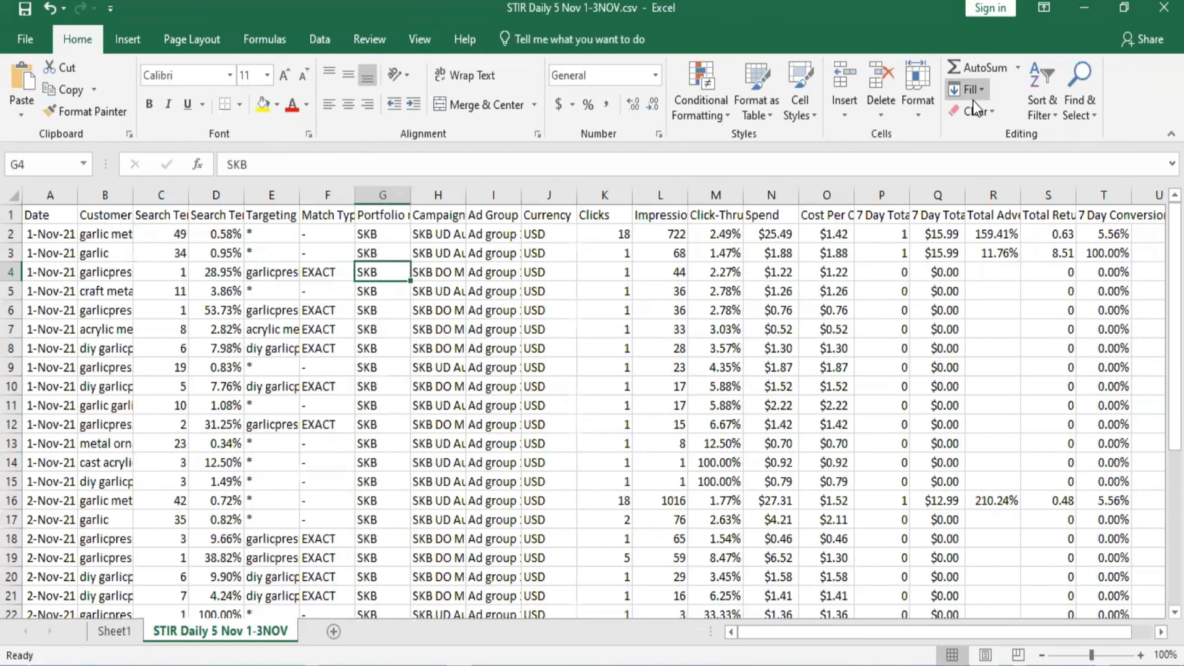
key("Right")
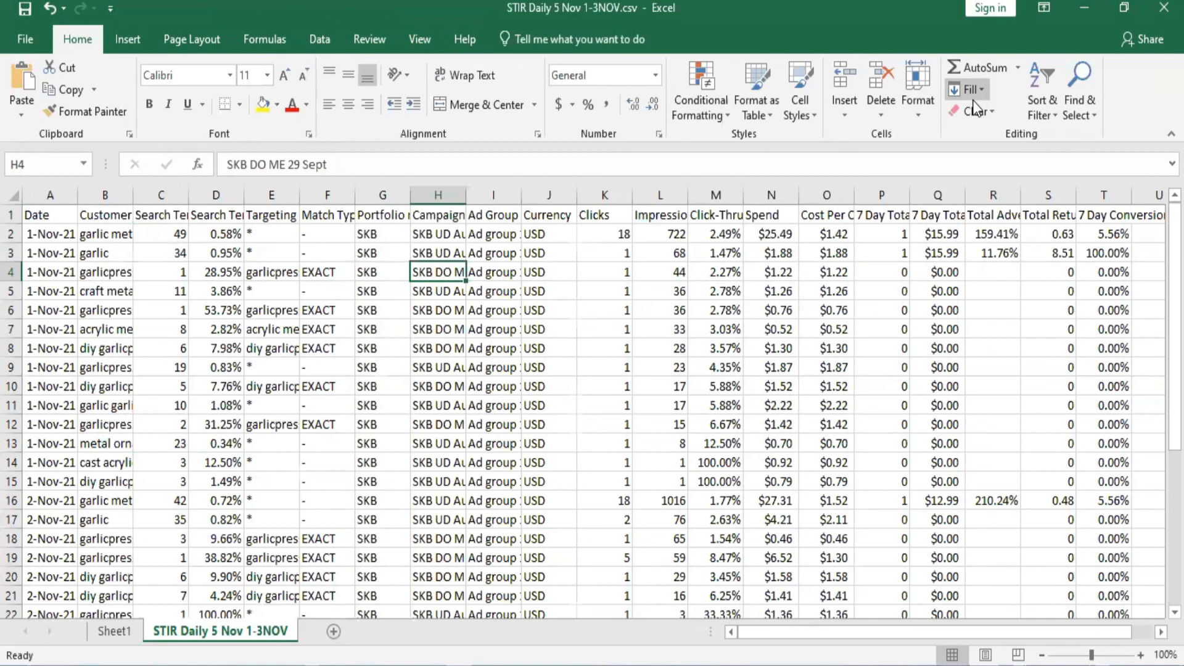
- Scan row 4 through the remaining columns up to 7 Day Conversion Rate, and return towards the first columns
key("Right")
key("Right")
key("Right")
key("Right")
key("Right")
key("Right")
key("Right")
key("Right")
key("Right")
key("Right")
key("Right")
key("Right")
key("Right")
key("Right")
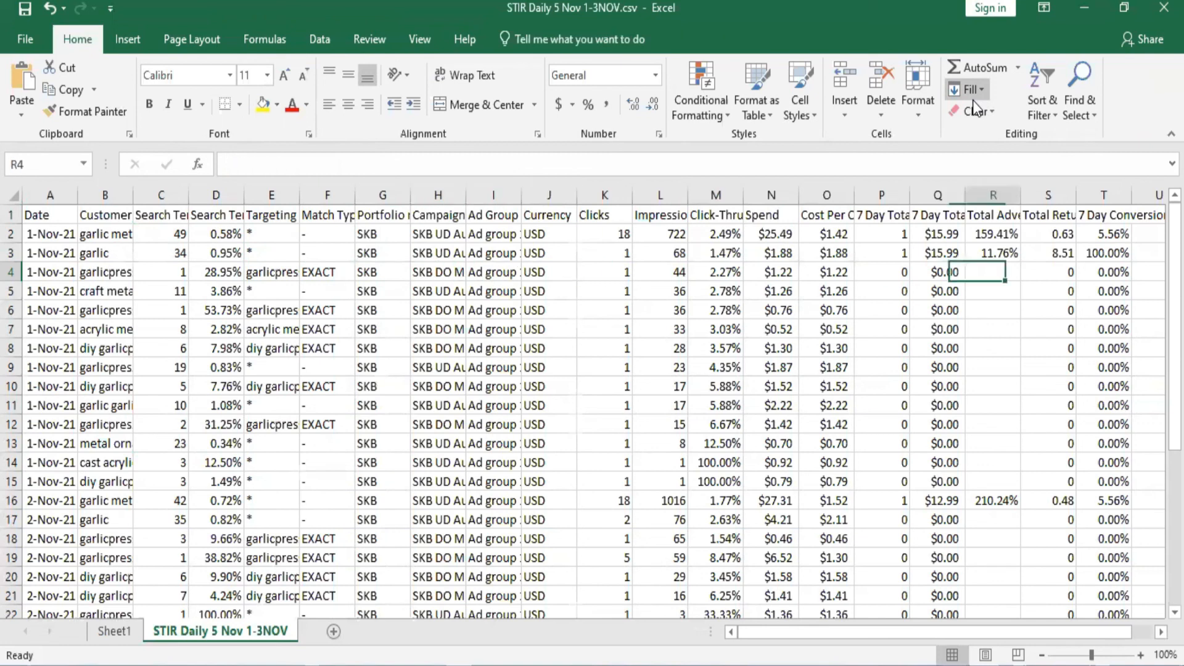
key("Left")
key("Left")
key("Left")
key("Left")
key("Left")
key("Left")
key("Left")
key("Left")
key("Left")
key("Left")
key("Left")
key("Left")
key("Left")
key("Left")
key("Left")
key("Left")
key("Left")
key("Left")
key("Left")
key("Left")
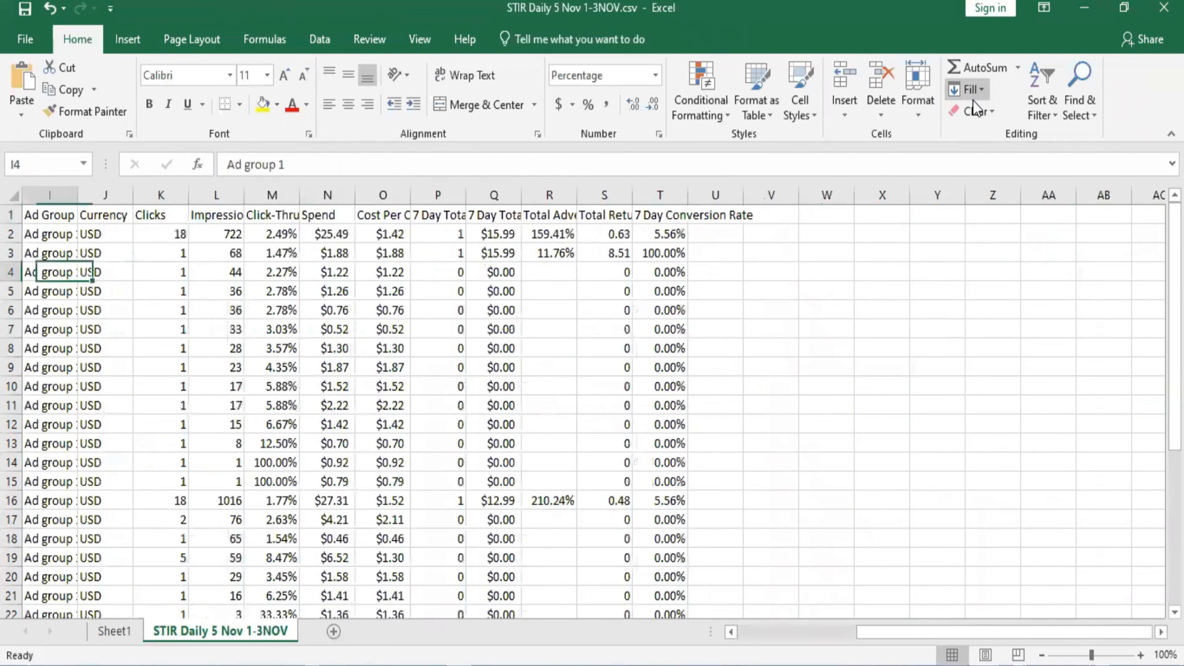